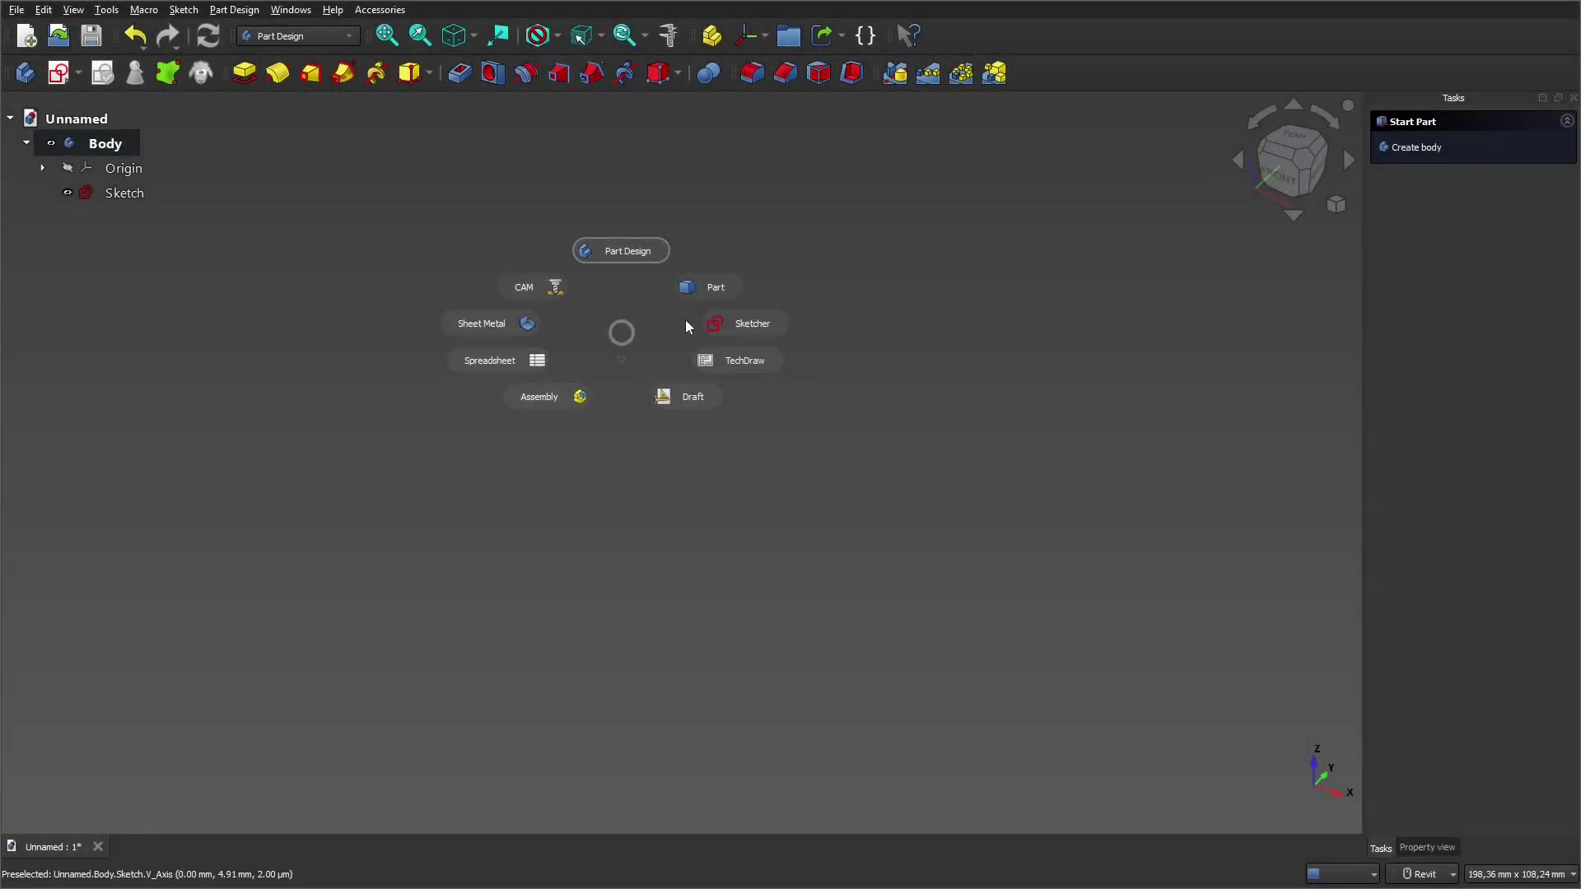
Step: Preview the existing pie menus, including the Sketcher tools pie inside the sketch
{"action": "key", "text": "Escape"}
{"action": "double_click", "coordinate": [124, 193]}
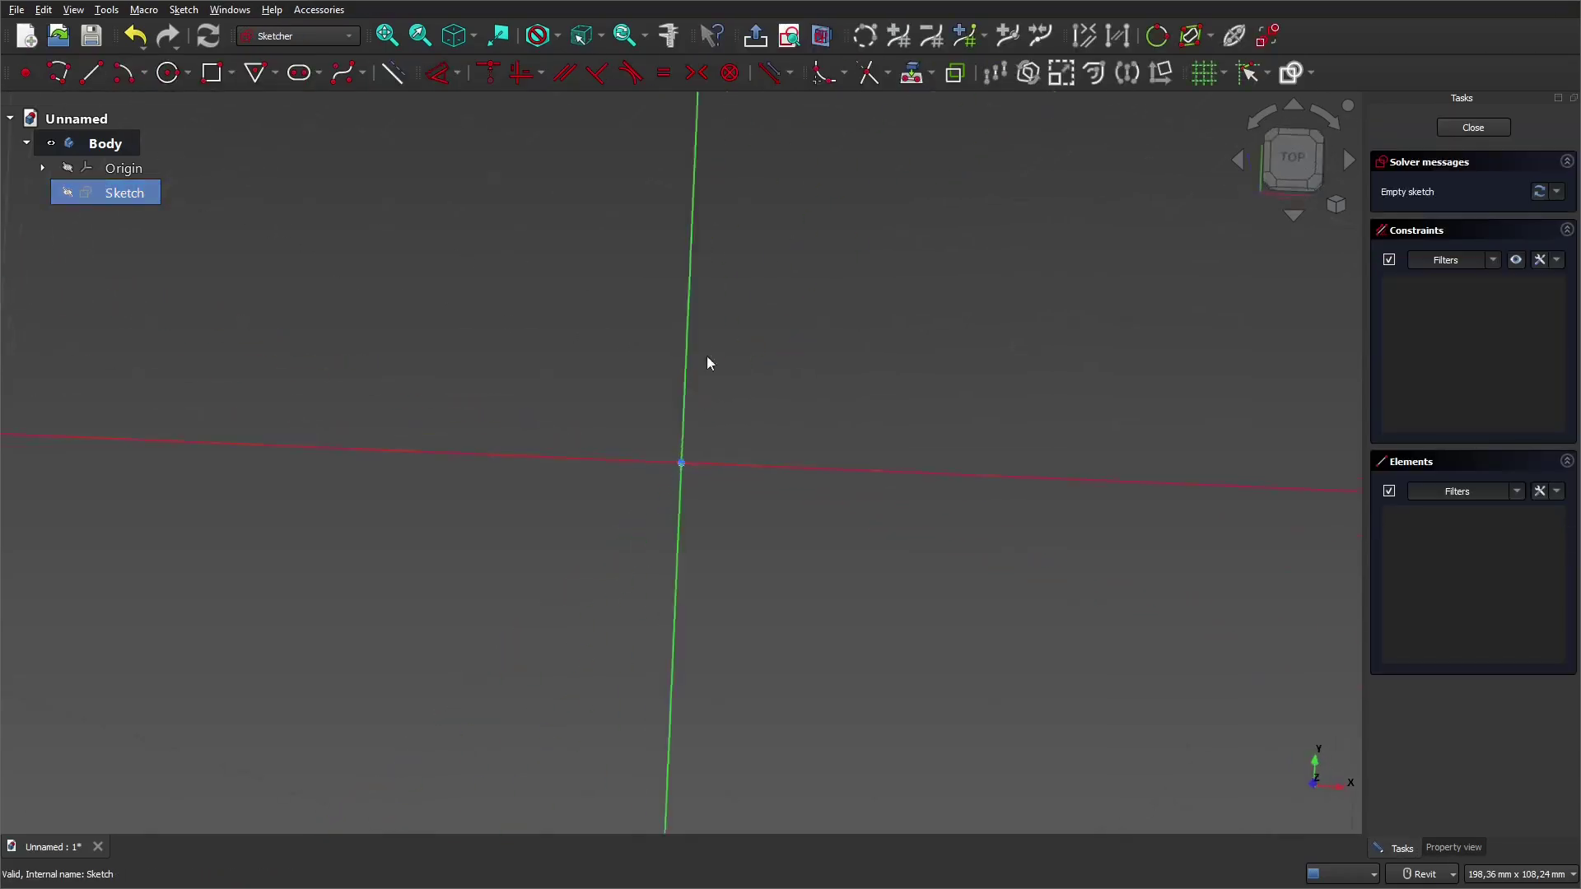
{"action": "key", "text": "Tab"}
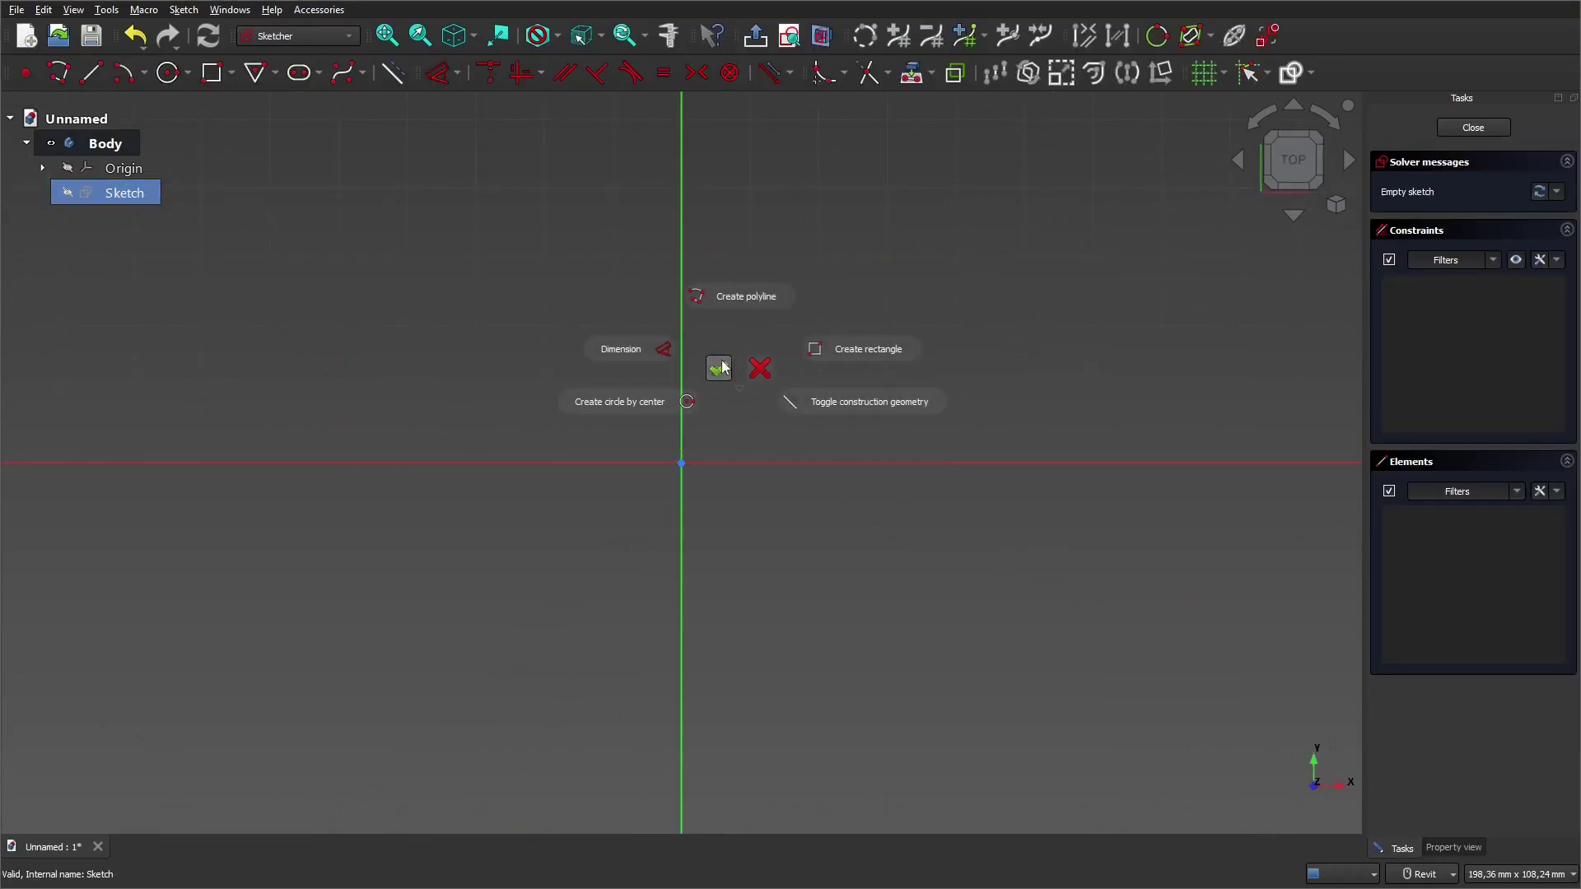
{"action": "left_click", "coordinate": [717, 373]}
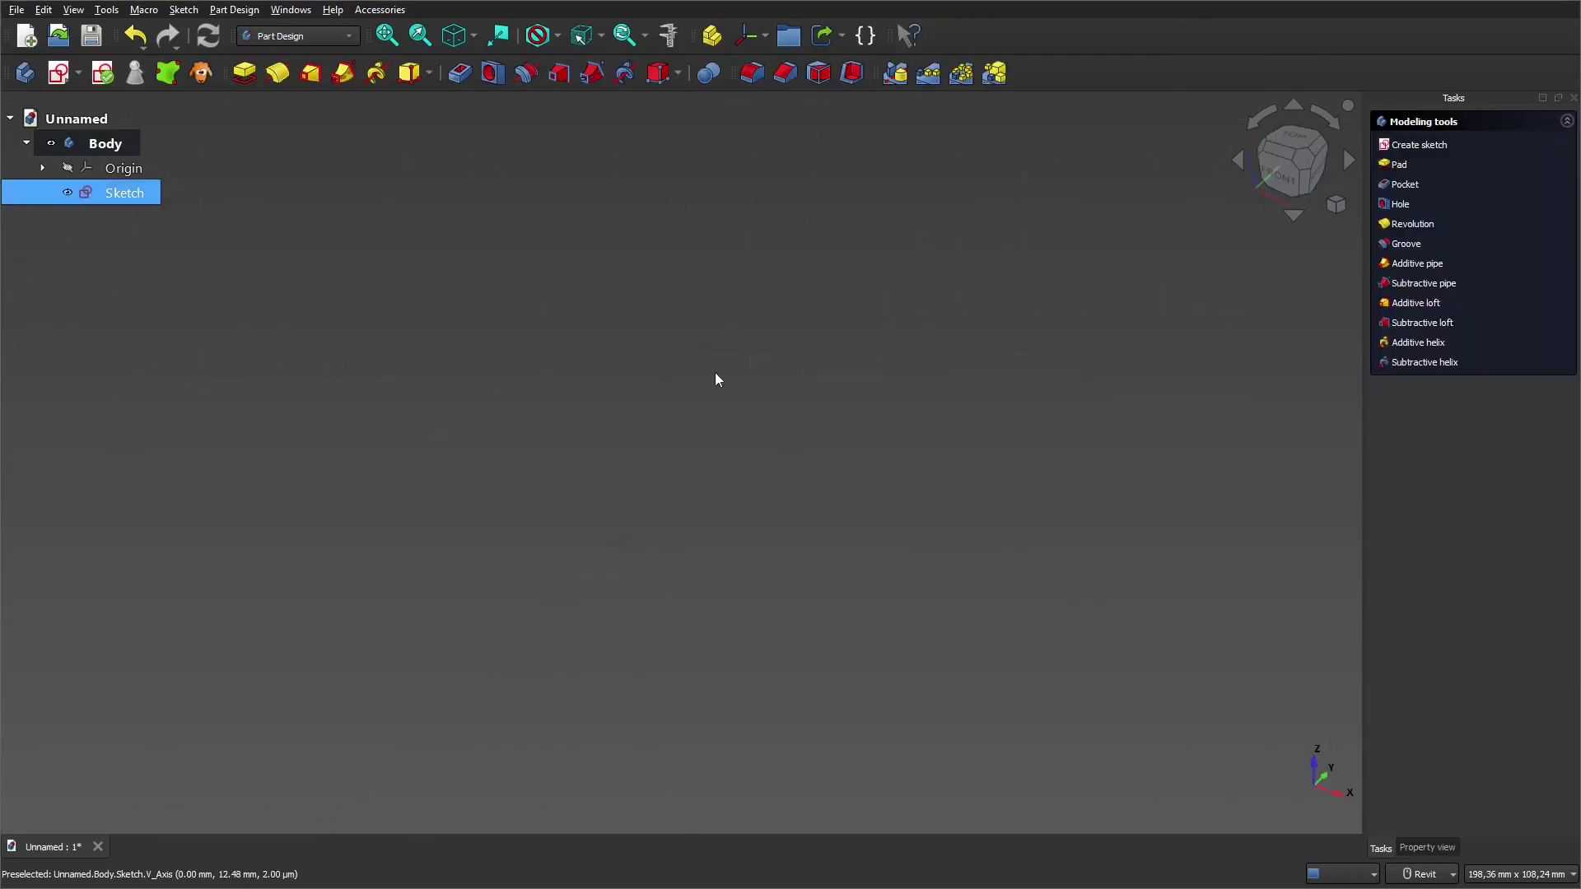
Step: Bring up the workbench pie, then launch the Addon Manager from the Tools menu
{"action": "key", "text": "Tab"}
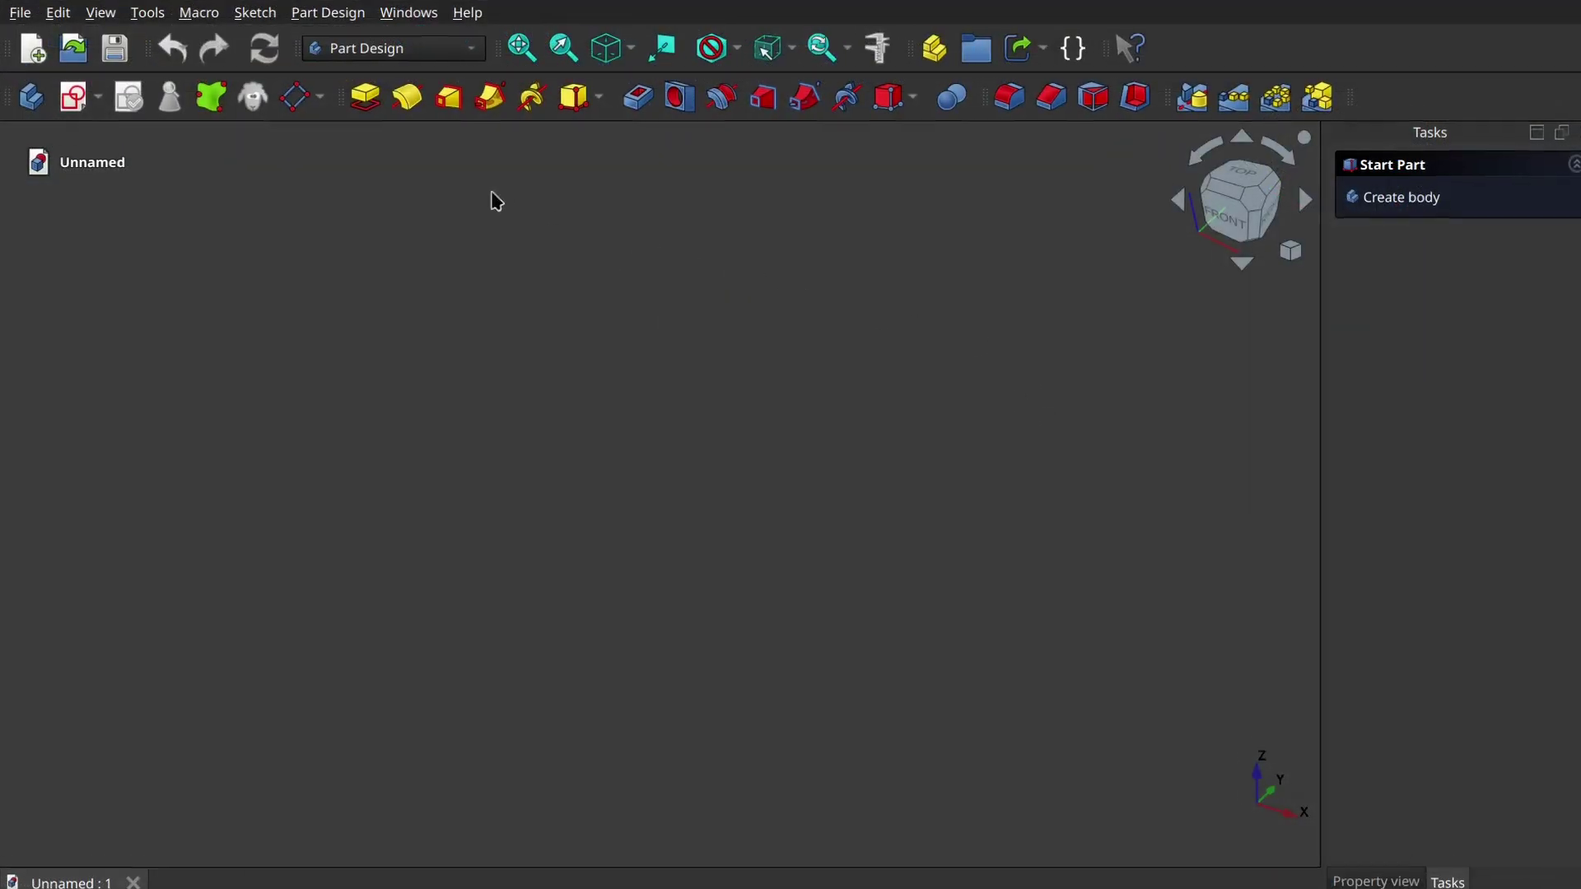
{"action": "left_click", "coordinate": [147, 12]}
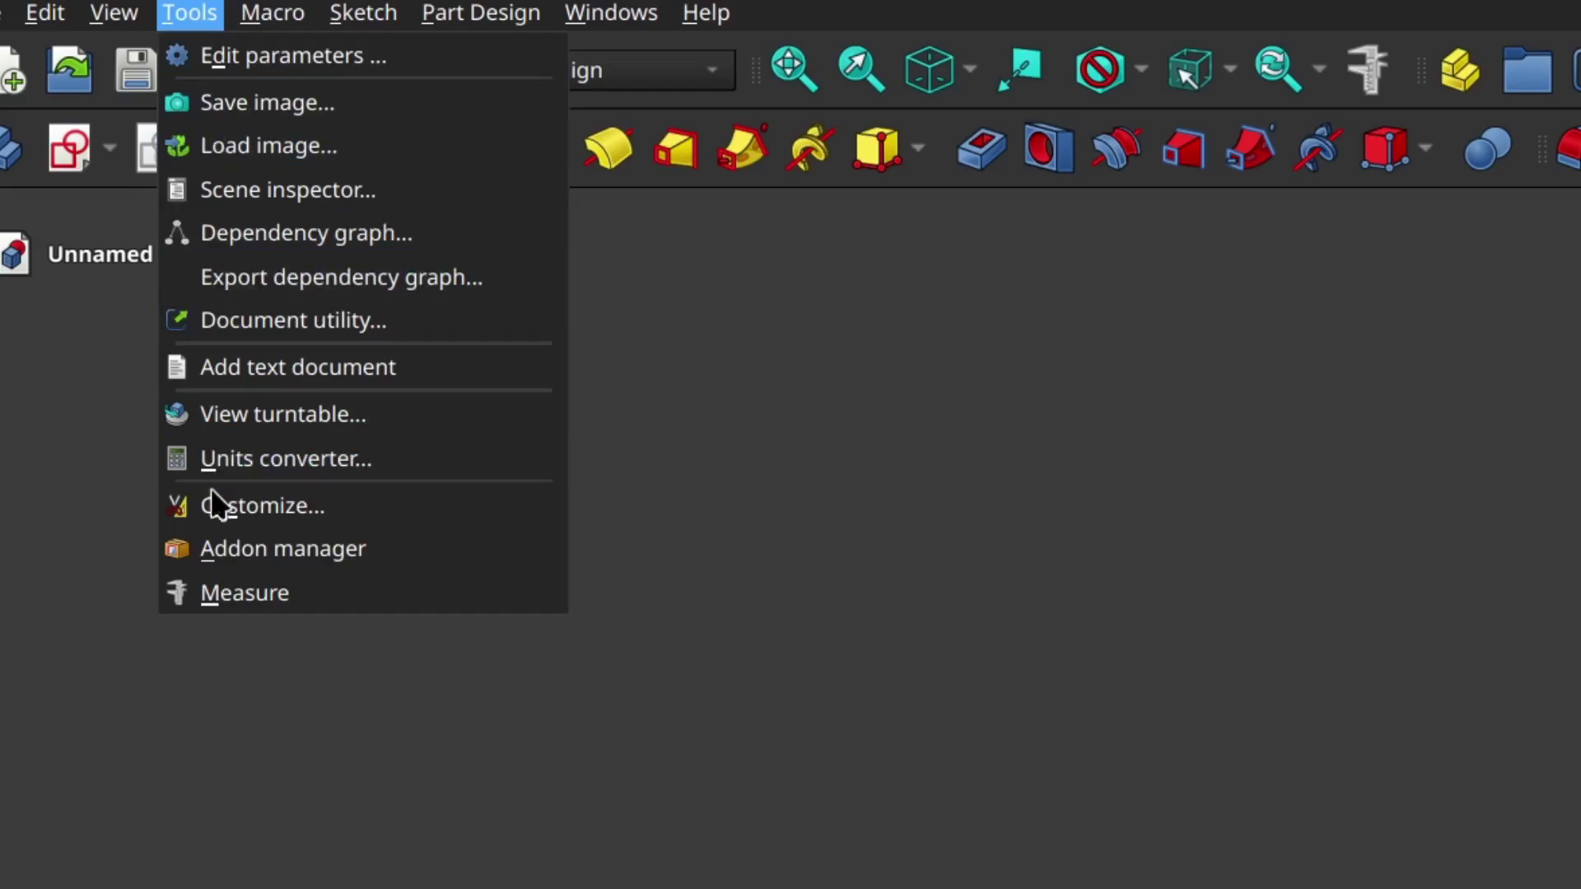
{"action": "left_click", "coordinate": [240, 551]}
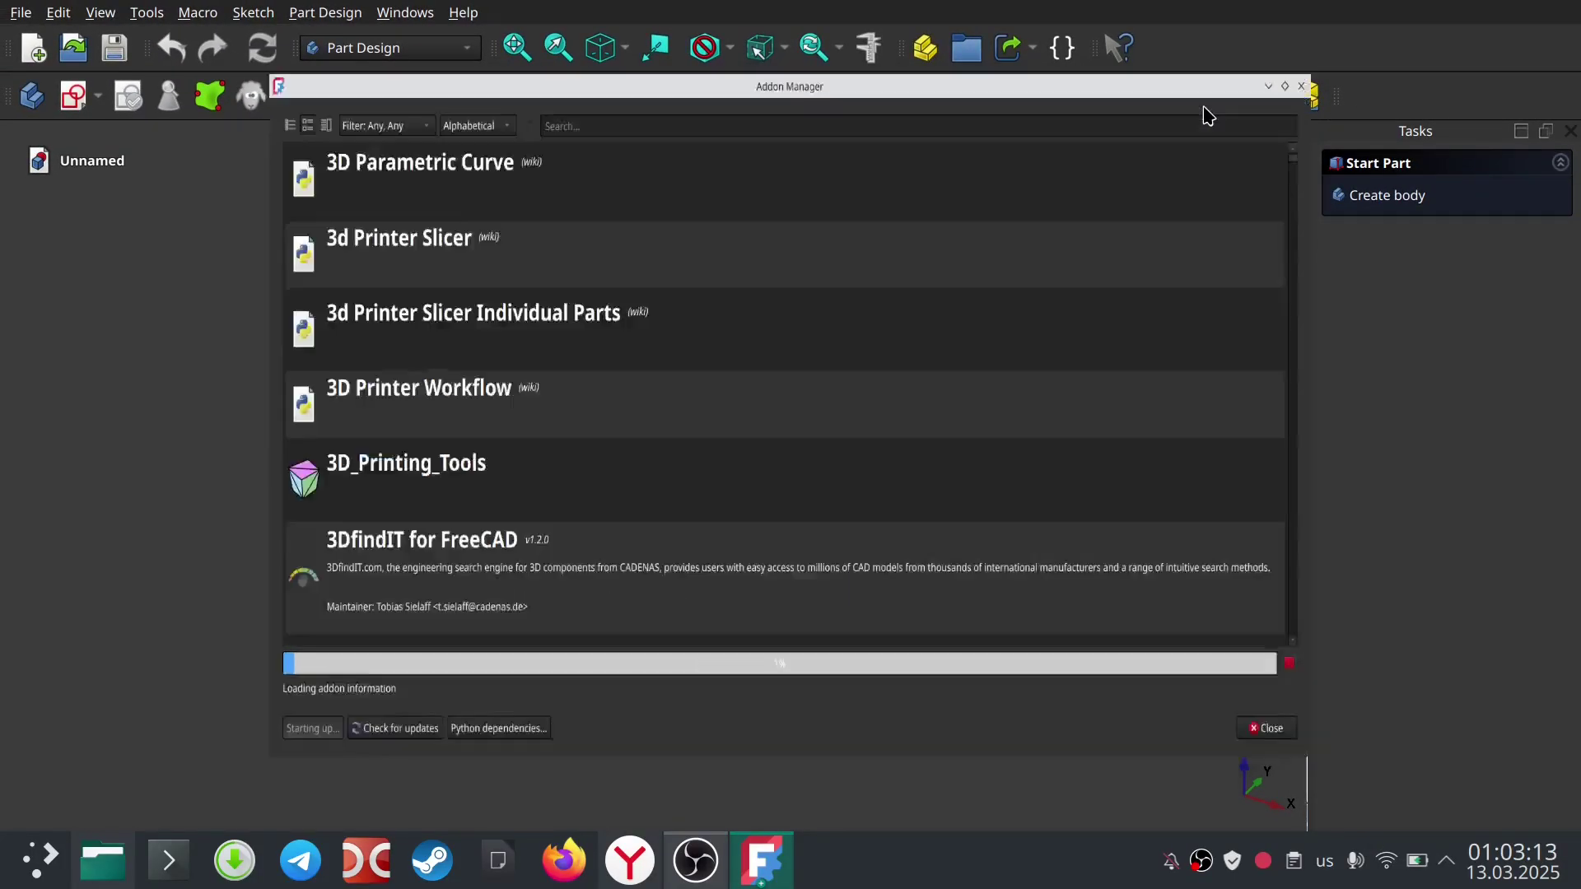
Step: Maximize the Addon Manager, search for 'pie', and open the PieMenu addon details
{"action": "left_click", "coordinate": [1207, 105]}
{"action": "left_click", "coordinate": [576, 66]}
{"action": "type", "text": "pie"}
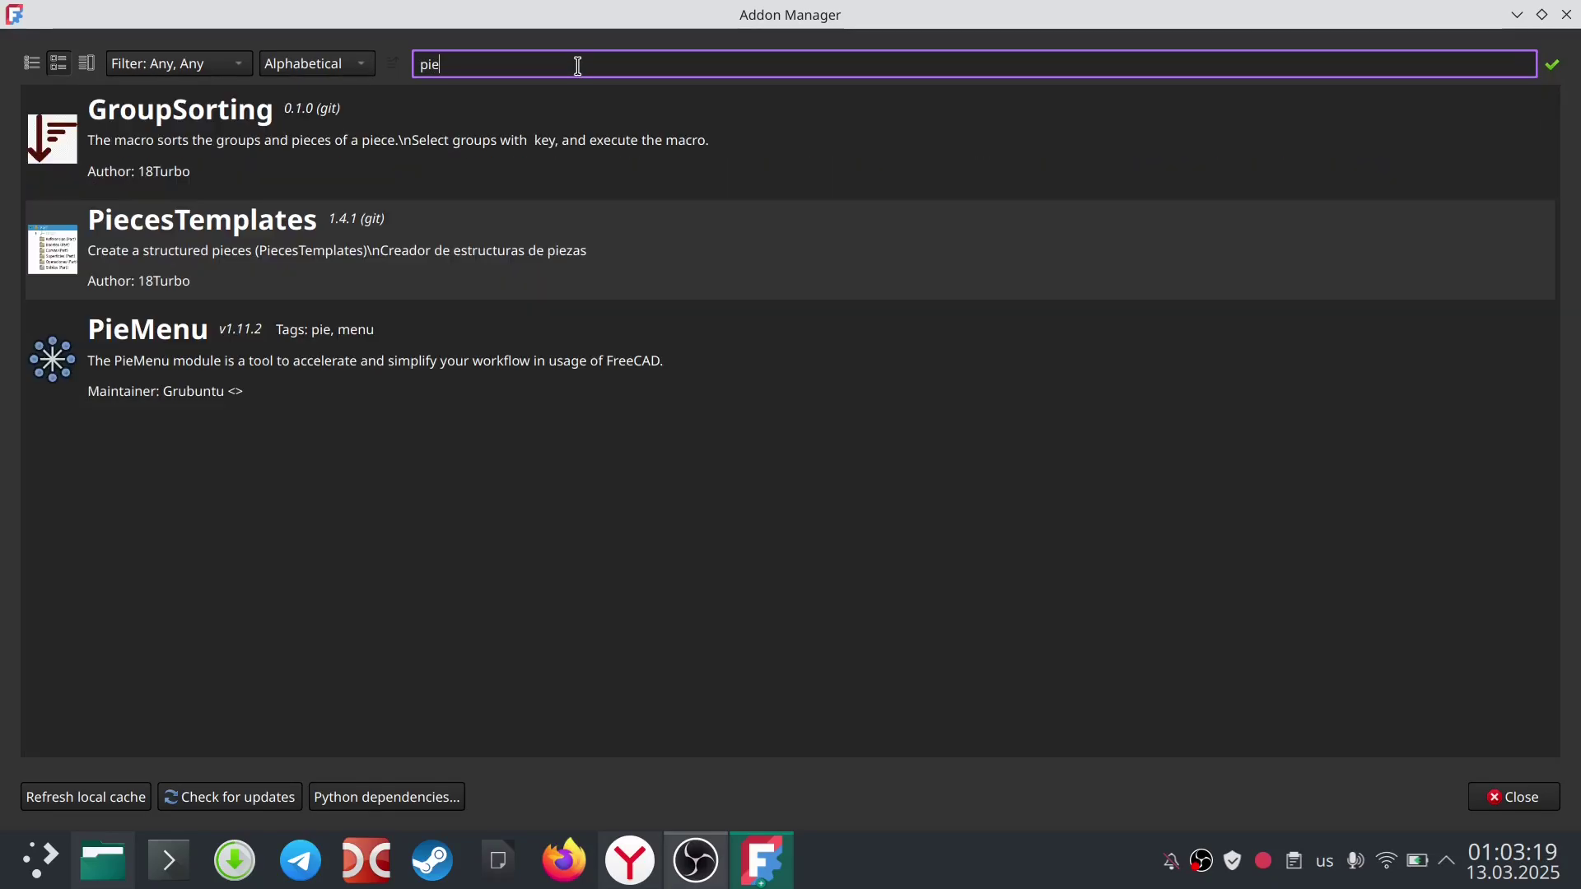
{"action": "left_click", "coordinate": [235, 359]}
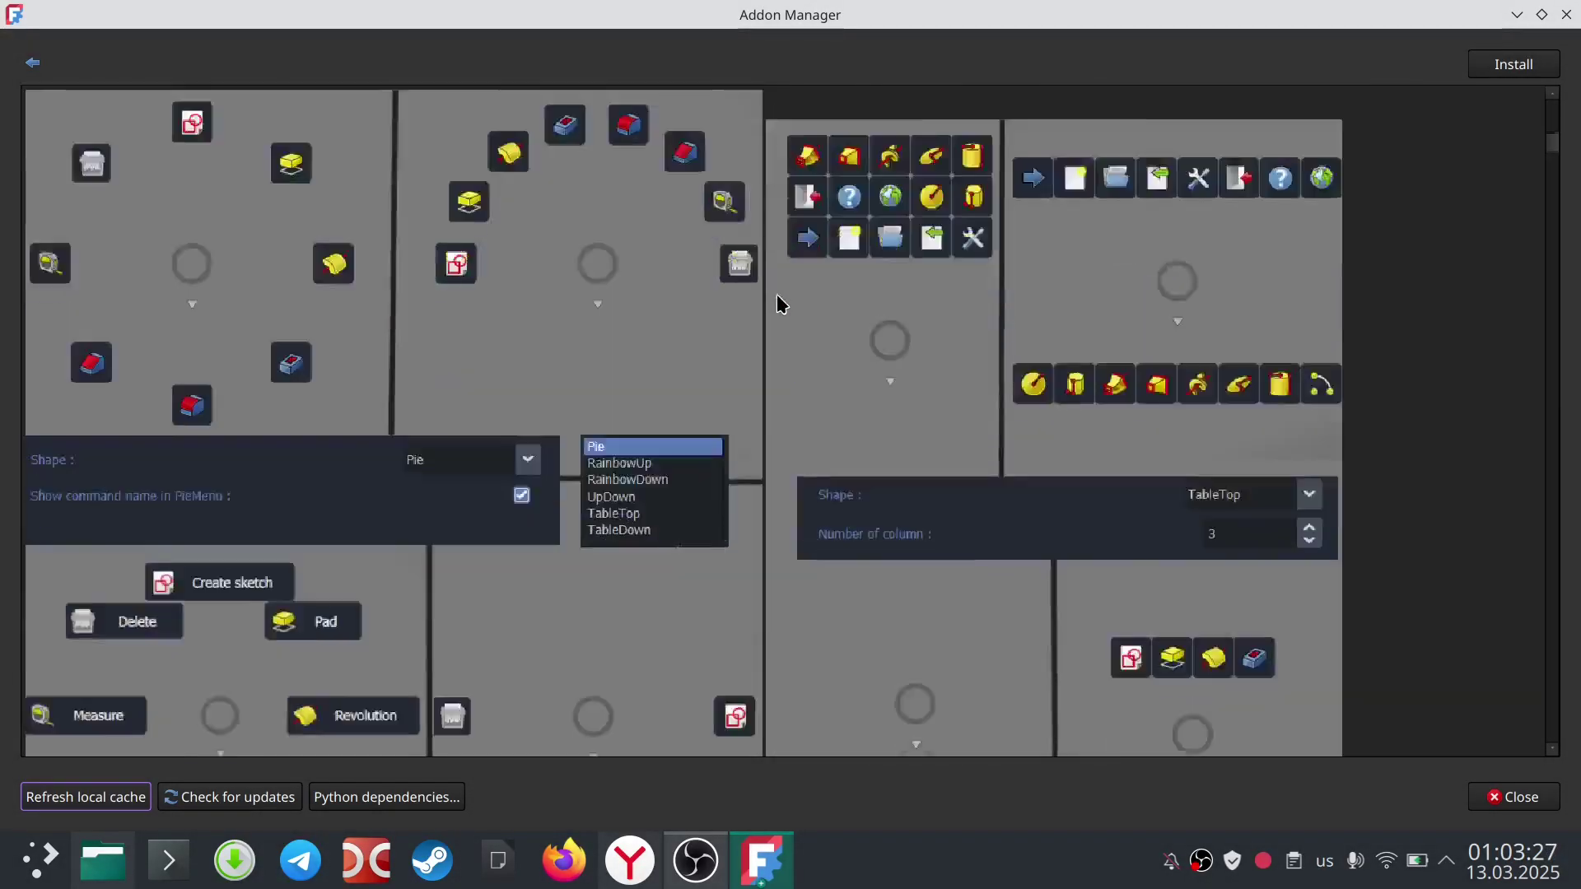
{"action": "scroll", "coordinate": [778, 303], "scroll_direction": "down", "scroll_amount": 5}
{"action": "scroll", "coordinate": [778, 302], "scroll_direction": "down", "scroll_amount": 5}
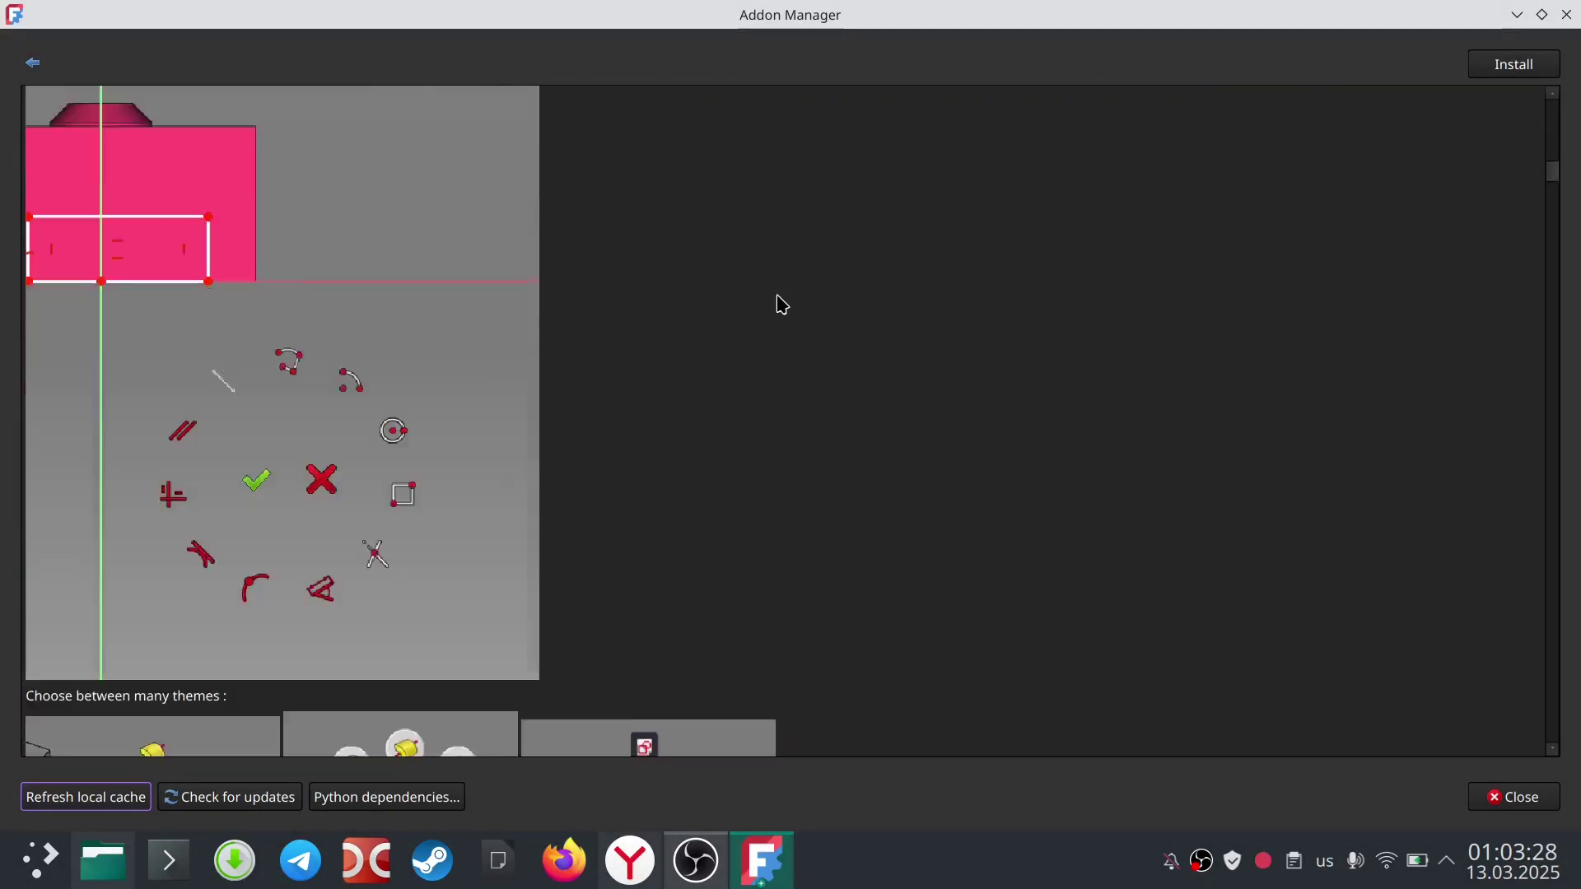
{"action": "scroll", "coordinate": [779, 303], "scroll_direction": "down", "scroll_amount": 5}
{"action": "scroll", "coordinate": [778, 302], "scroll_direction": "down", "scroll_amount": 5}
{"action": "scroll", "coordinate": [778, 303], "scroll_direction": "down", "scroll_amount": 5}
{"action": "scroll", "coordinate": [778, 303], "scroll_direction": "down", "scroll_amount": 5}
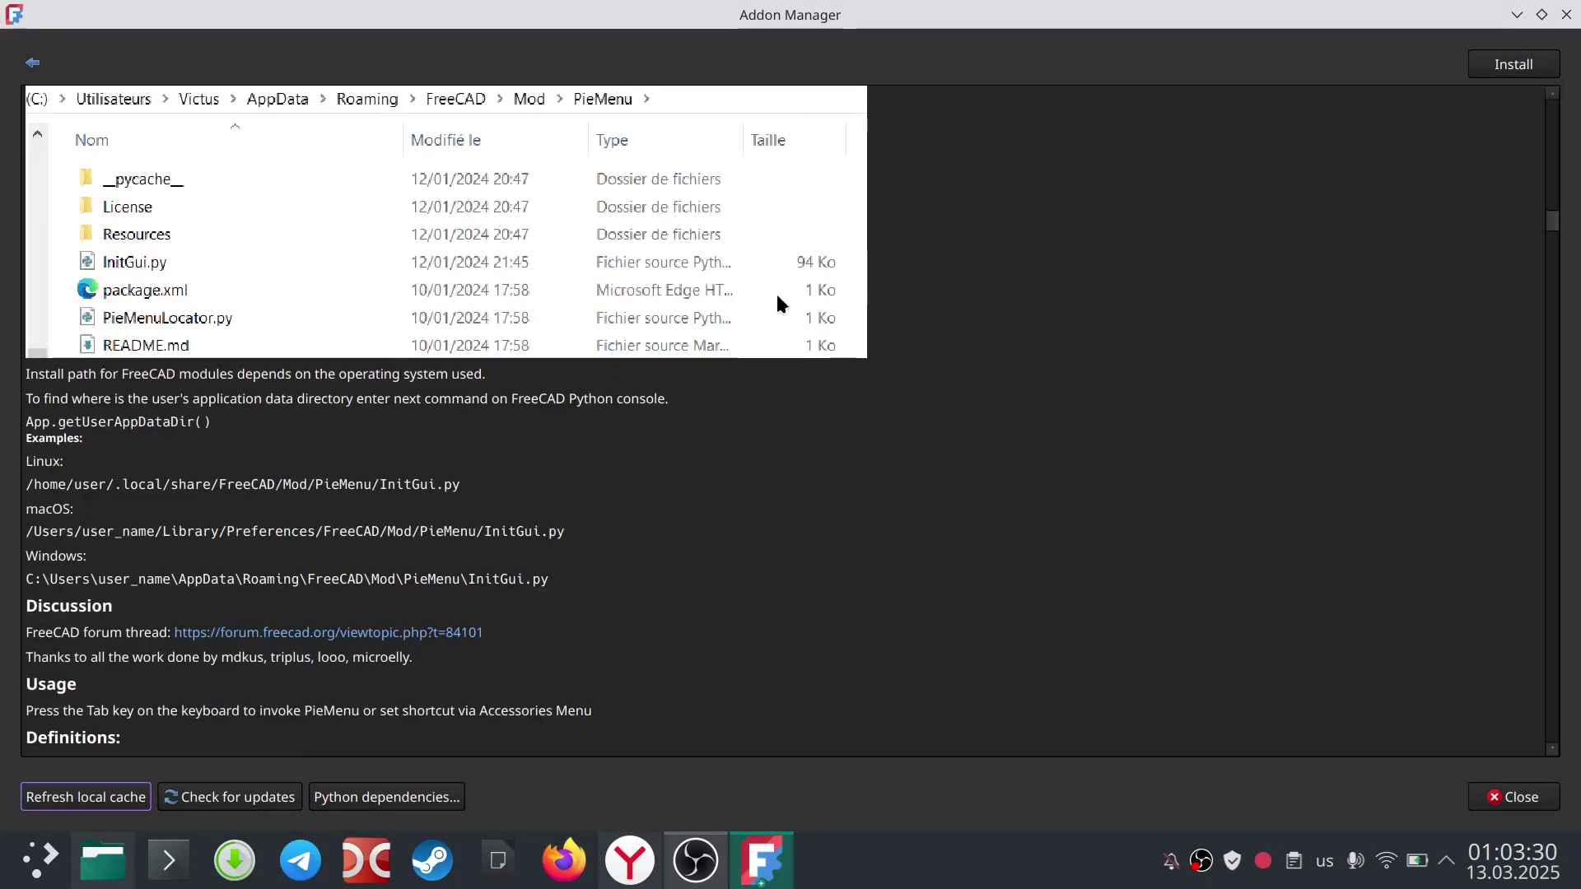
{"action": "scroll", "coordinate": [779, 303], "scroll_direction": "down", "scroll_amount": 5}
{"action": "scroll", "coordinate": [778, 303], "scroll_direction": "down", "scroll_amount": 5}
{"action": "scroll", "coordinate": [779, 303], "scroll_direction": "down", "scroll_amount": 5}
{"action": "scroll", "coordinate": [778, 303], "scroll_direction": "down", "scroll_amount": 5}
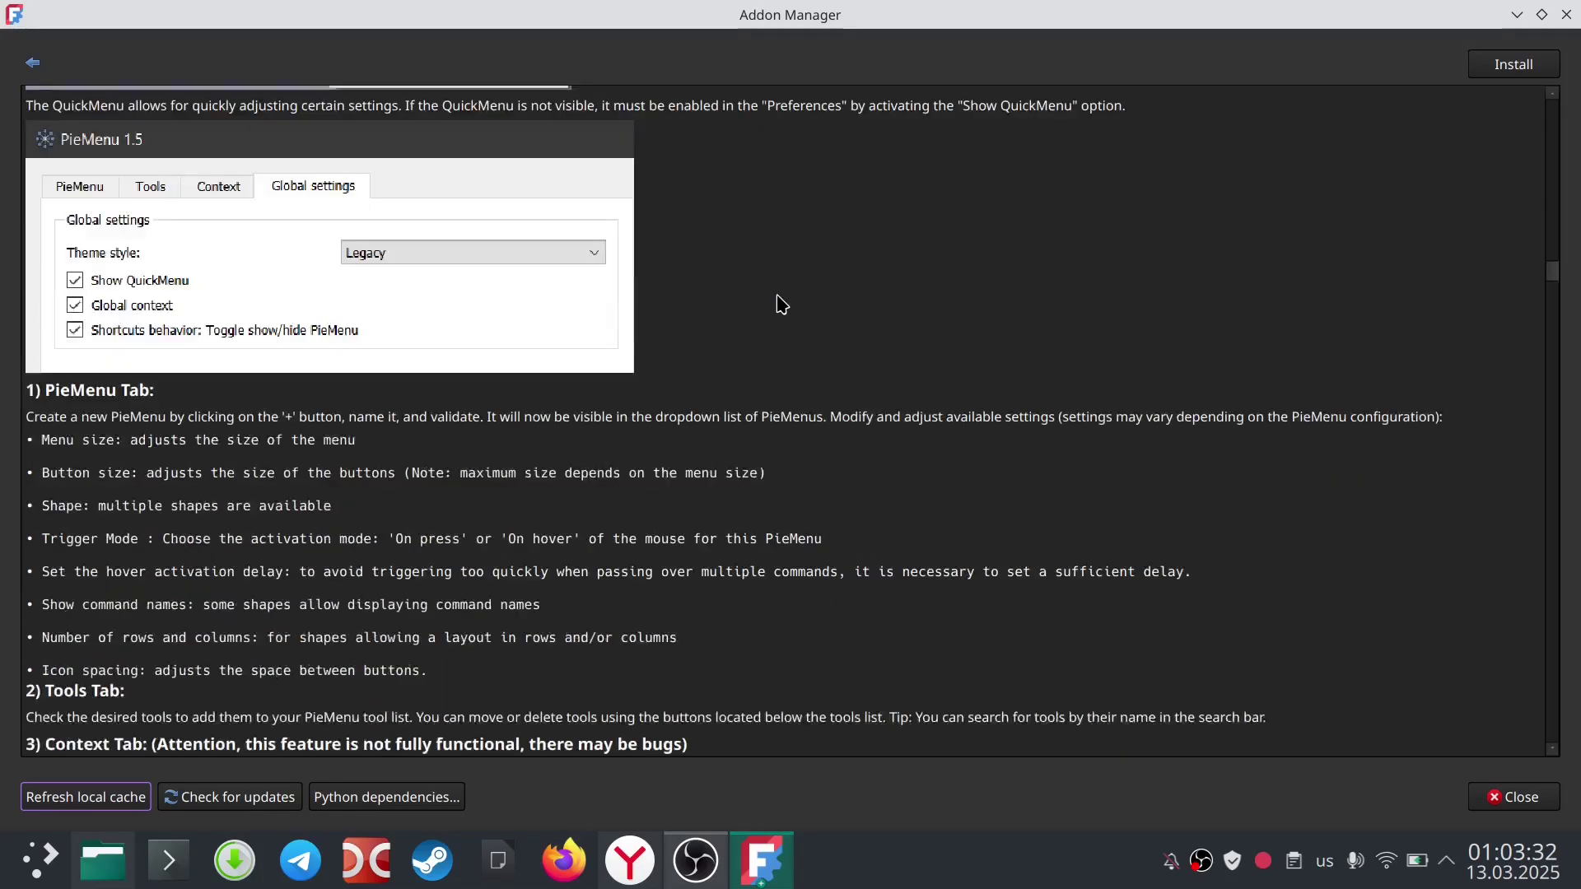
{"action": "scroll", "coordinate": [779, 303], "scroll_direction": "down", "scroll_amount": 5}
{"action": "scroll", "coordinate": [778, 303], "scroll_direction": "down", "scroll_amount": 5}
{"action": "scroll", "coordinate": [777, 302], "scroll_direction": "up", "scroll_amount": 10}
{"action": "scroll", "coordinate": [778, 303], "scroll_direction": "up", "scroll_amount": 10}
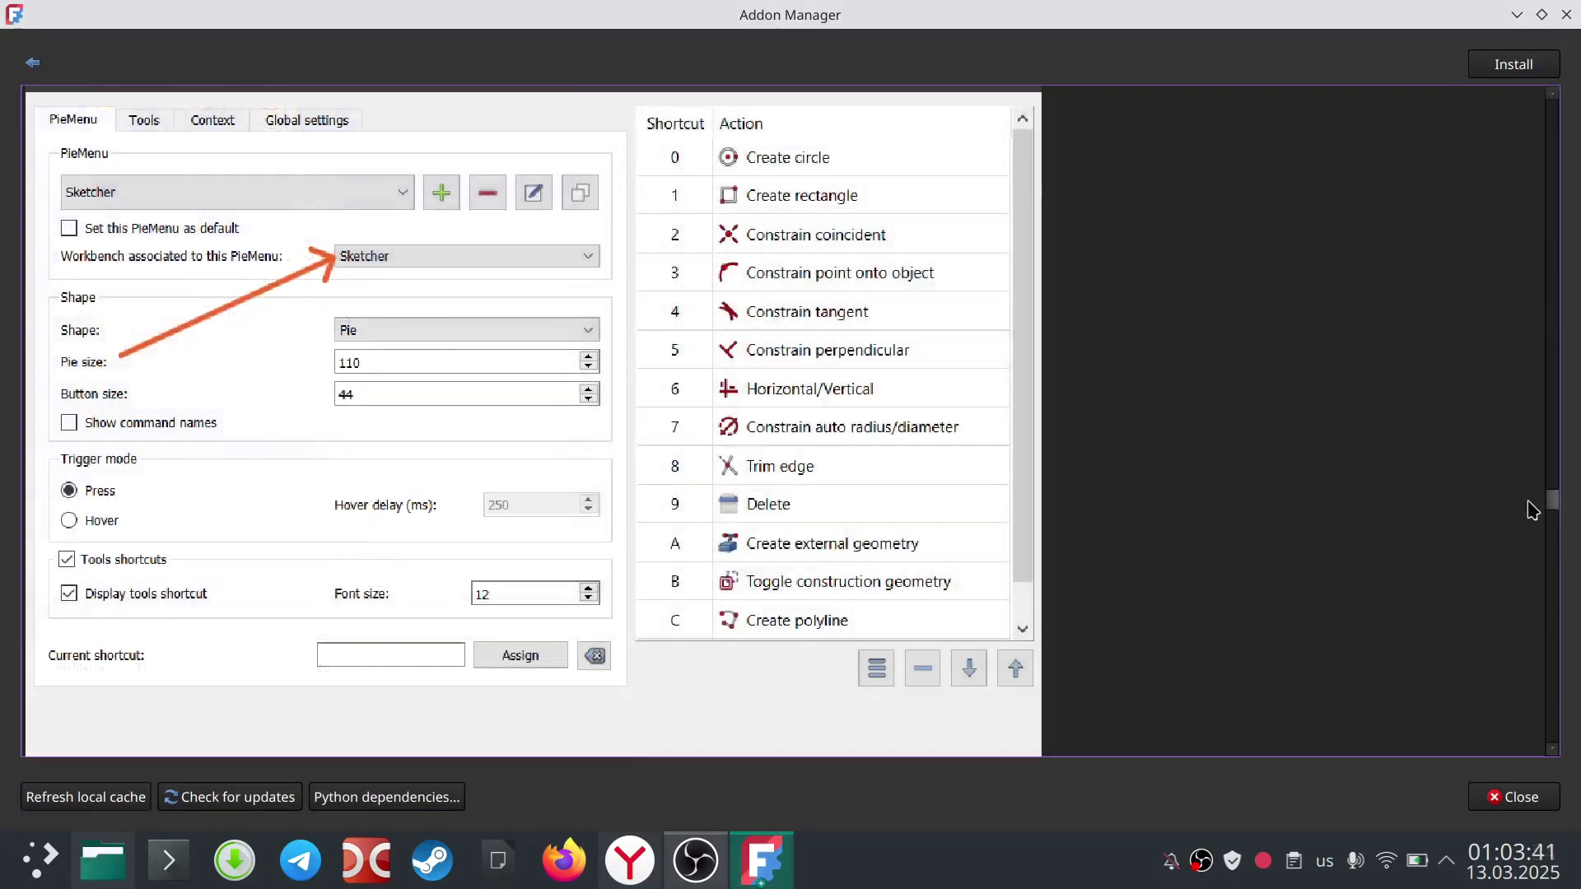
{"action": "scroll", "coordinate": [778, 303], "scroll_direction": "up", "scroll_amount": 10}
{"action": "scroll", "coordinate": [778, 303], "scroll_direction": "up", "scroll_amount": 10}
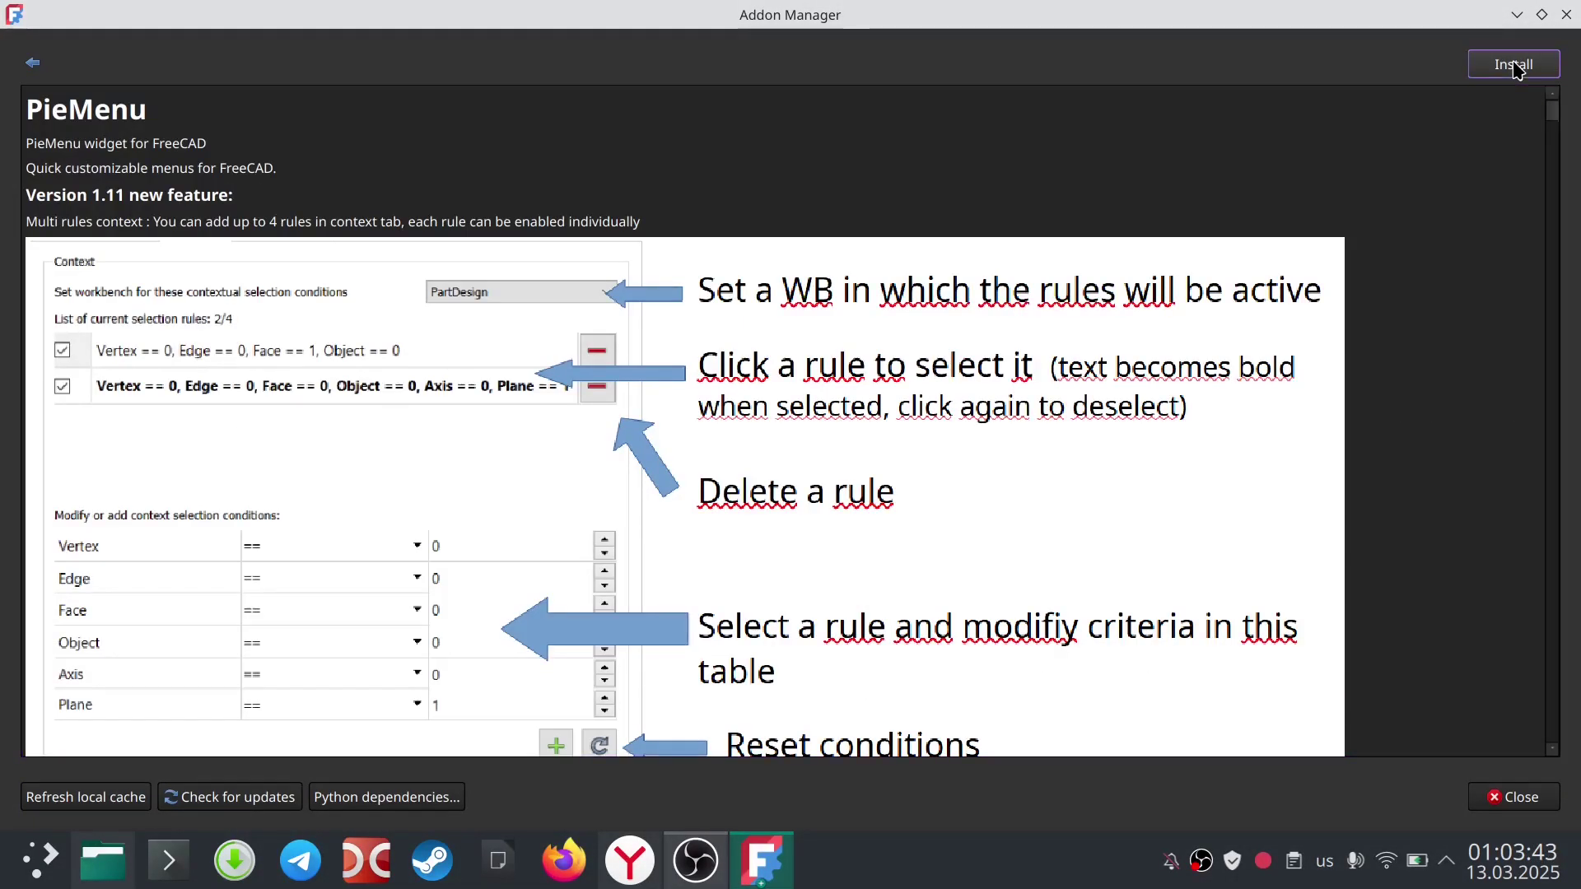
Step: Install PieMenu, acknowledge the success message, close the Addon Manager, and restart FreeCAD
{"action": "left_click", "coordinate": [1508, 70]}
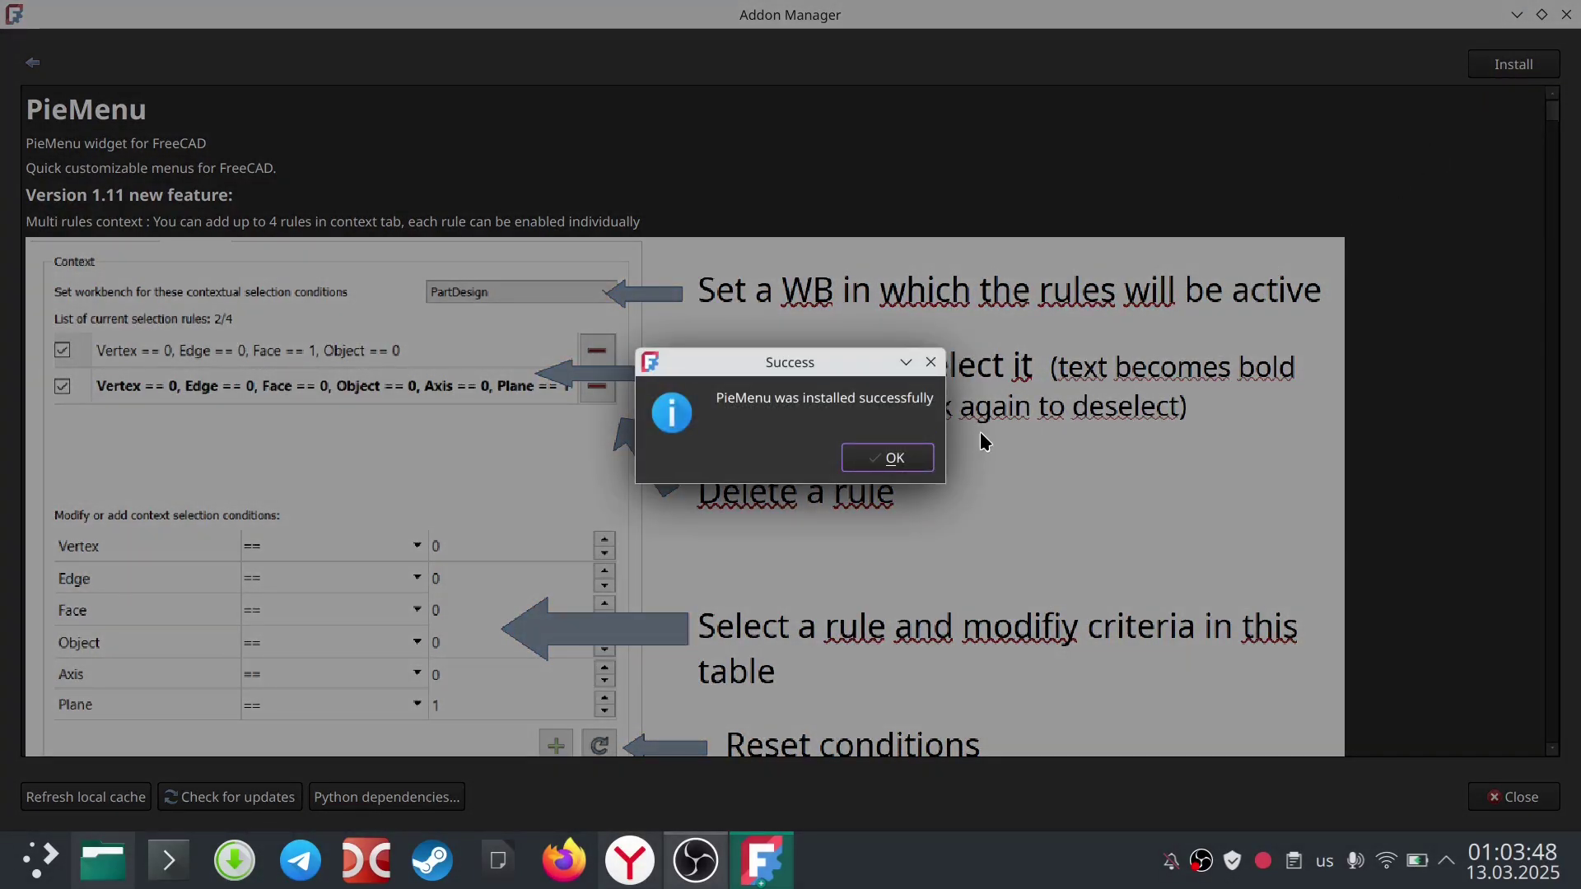
{"action": "left_click", "coordinate": [890, 458]}
{"action": "left_click", "coordinate": [1517, 796]}
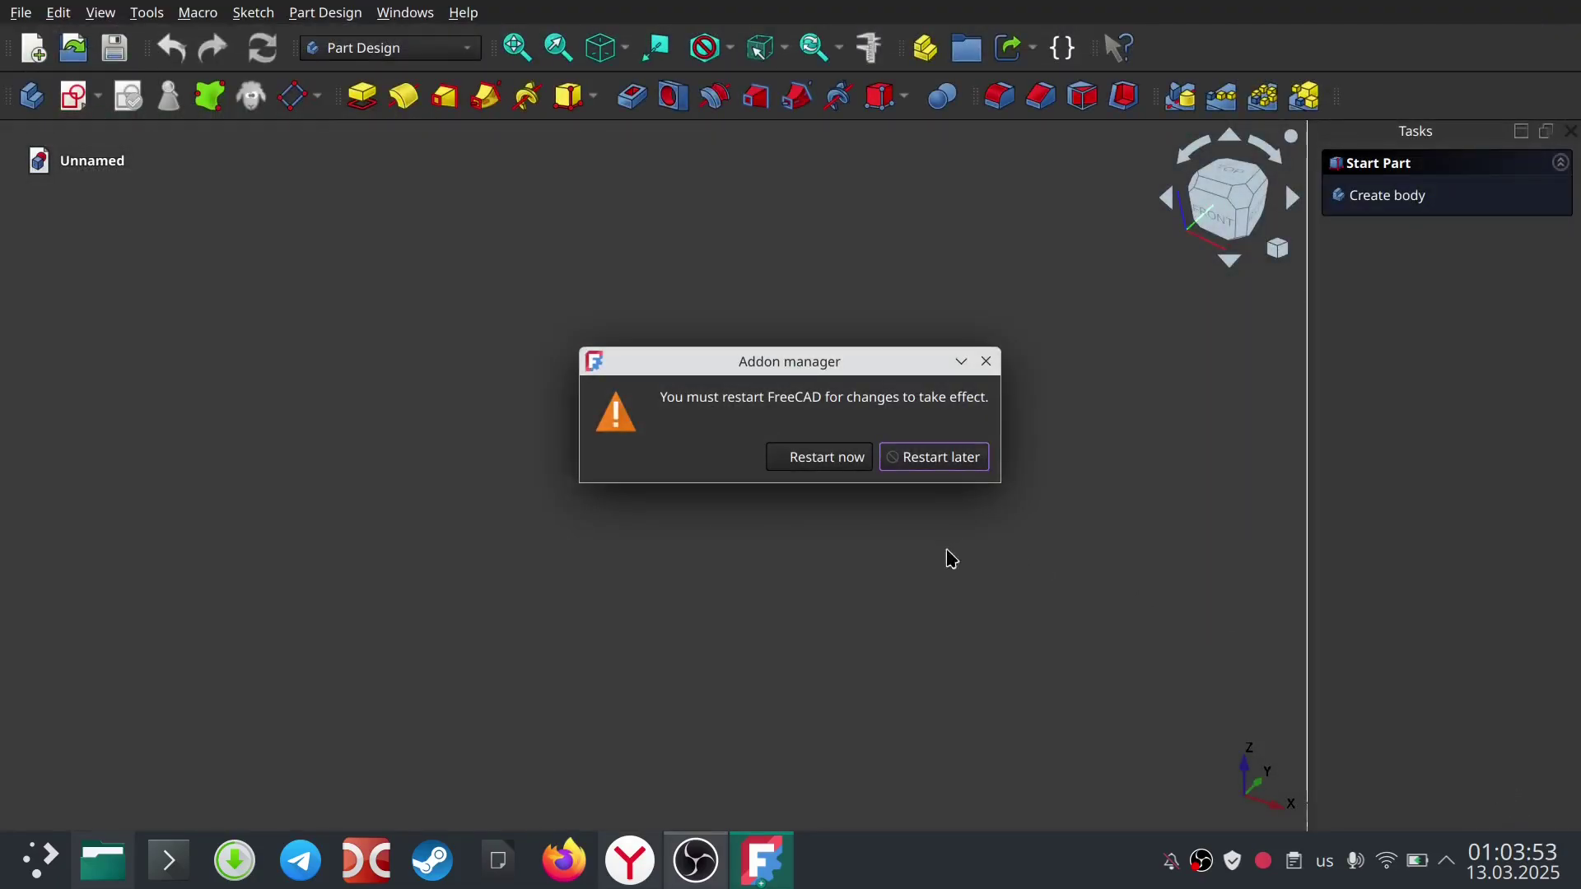
{"action": "left_click", "coordinate": [847, 461]}
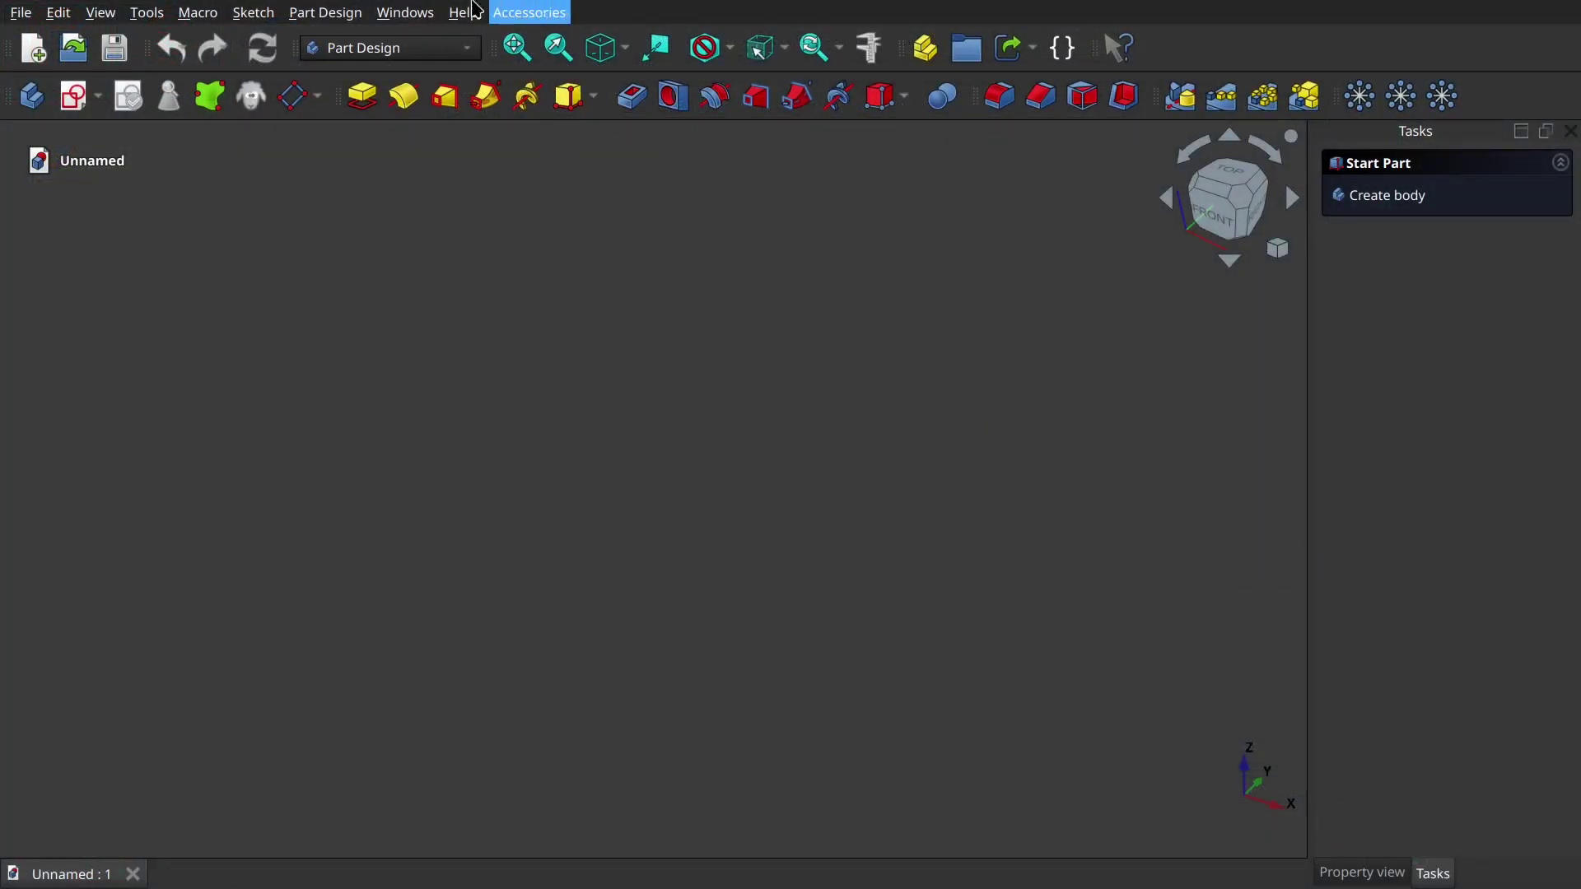
Step: Open Pie menu settings from Accessories and review the existing pie menus, keeping View selected
{"action": "left_click", "coordinate": [532, 15]}
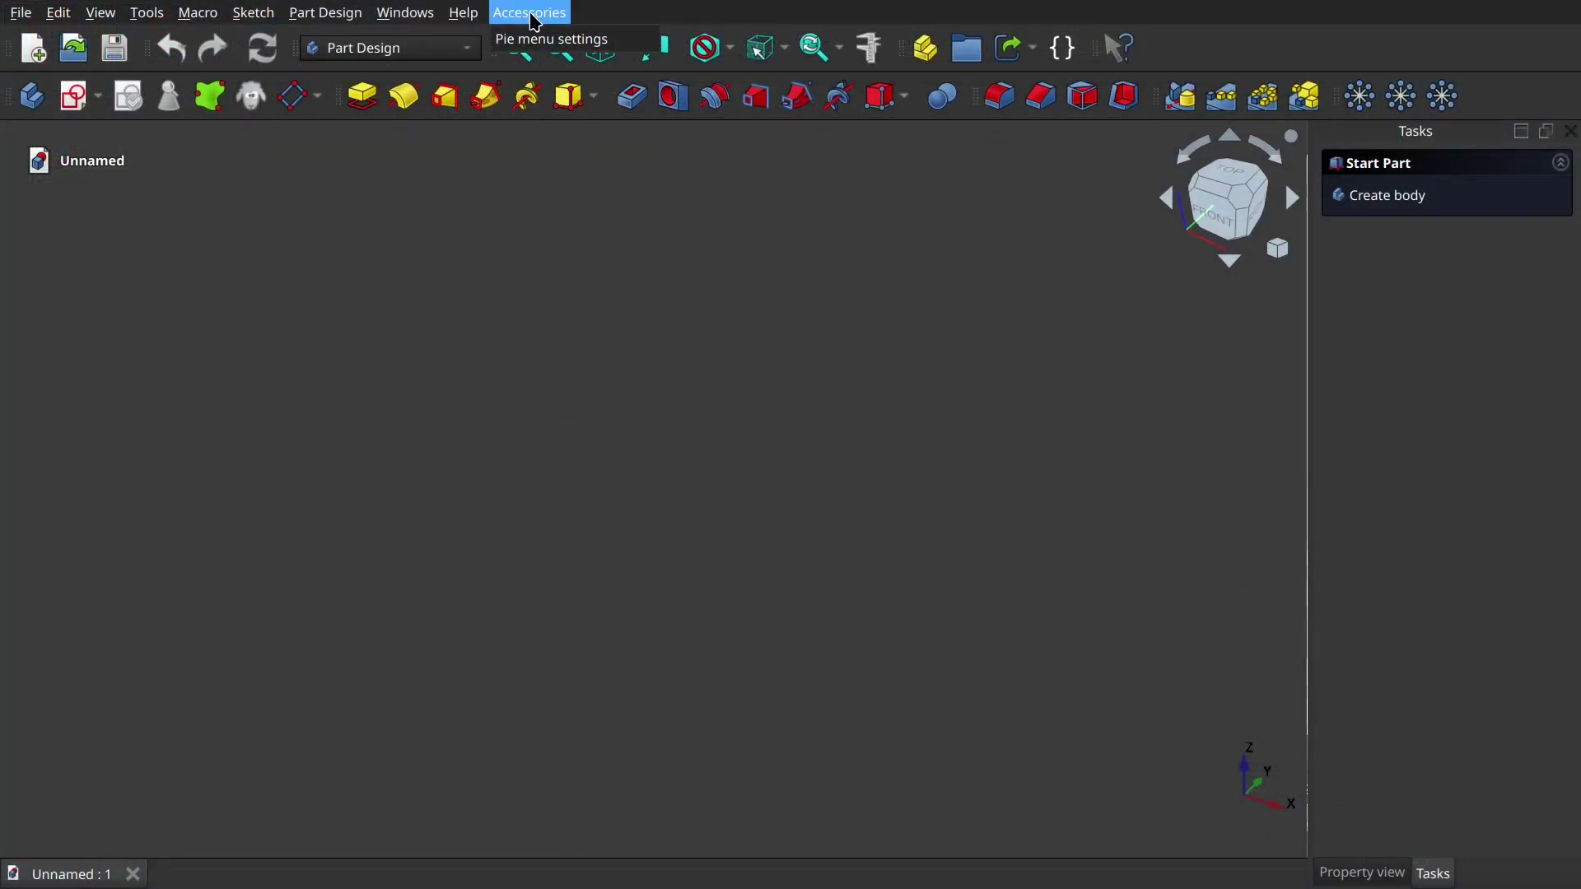
{"action": "left_click", "coordinate": [565, 41]}
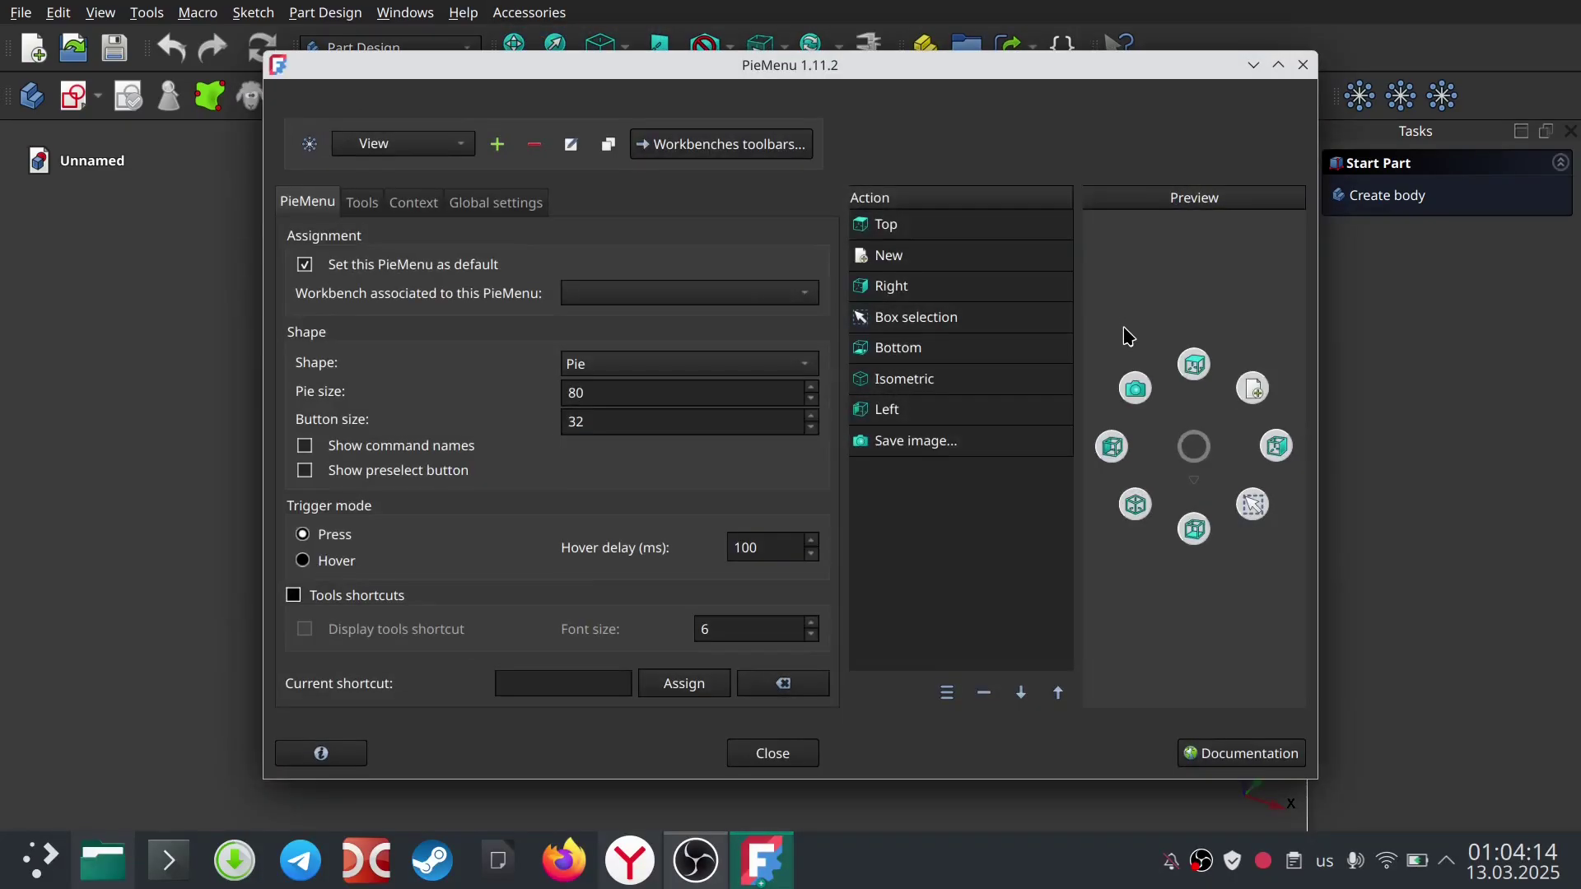
{"action": "left_click", "coordinate": [469, 150]}
{"action": "left_click", "coordinate": [462, 152]}
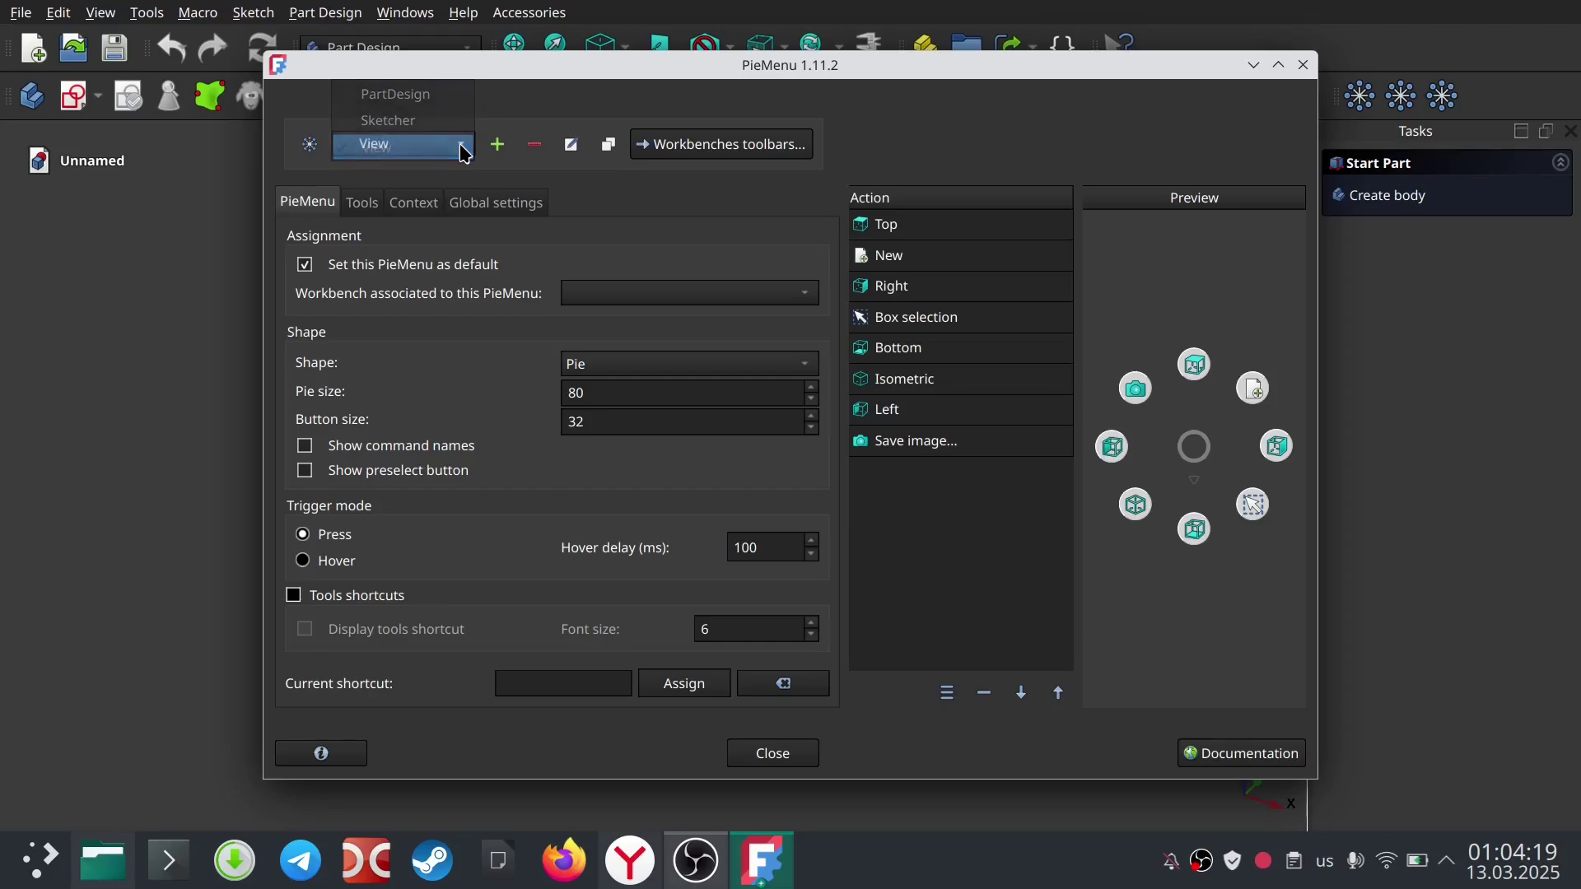
Step: Create a new pie menu named WB and switch to its Tools list
{"action": "left_click", "coordinate": [498, 146]}
{"action": "type", "text": "WB"}
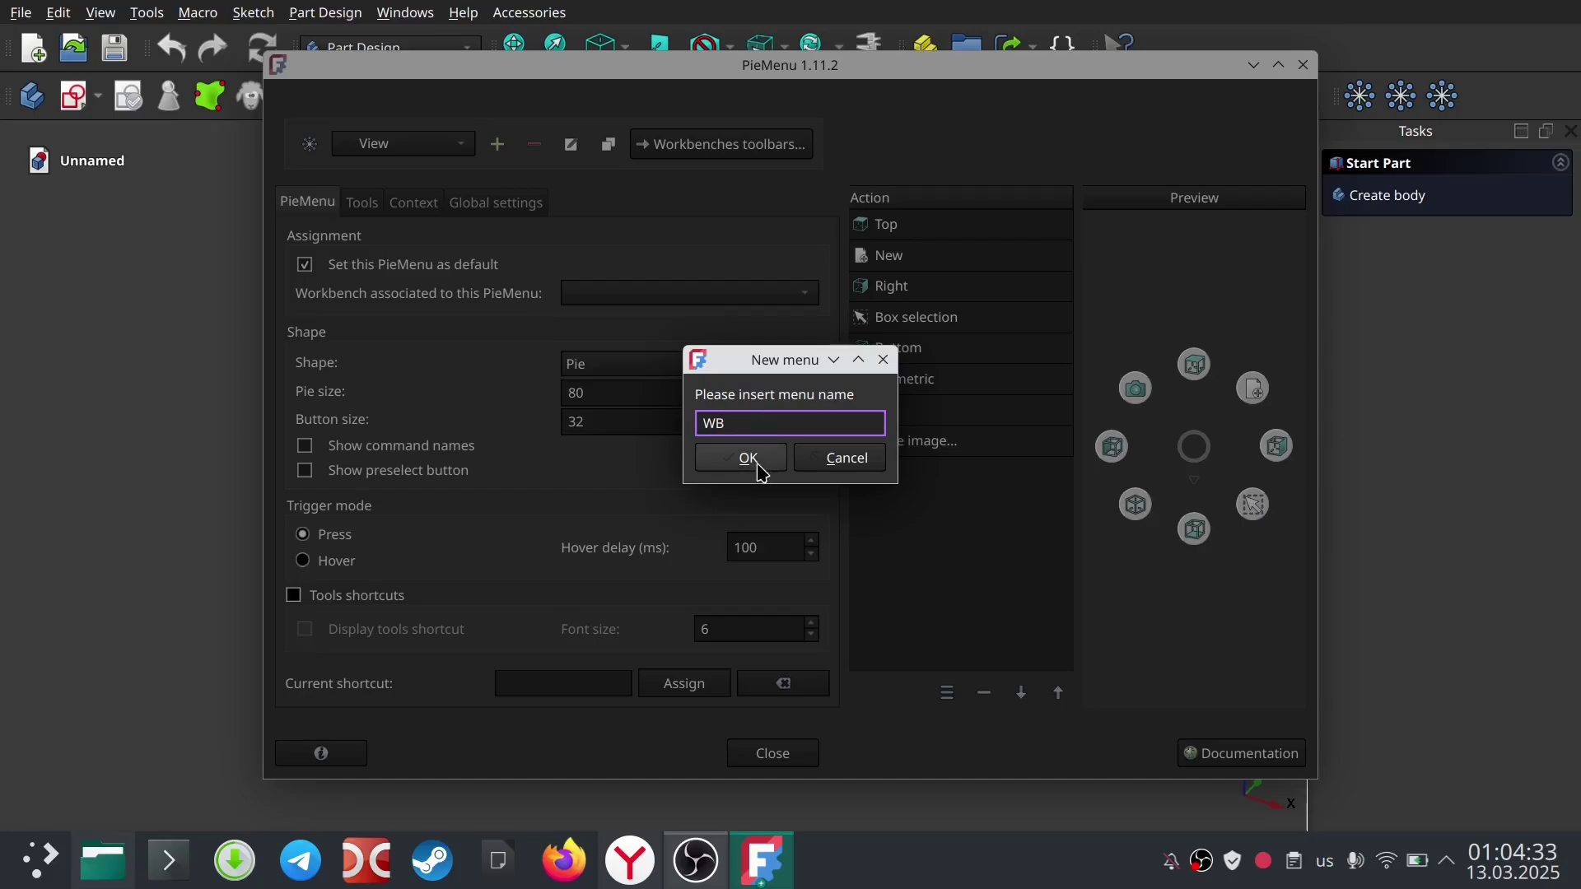
{"action": "left_click", "coordinate": [749, 457]}
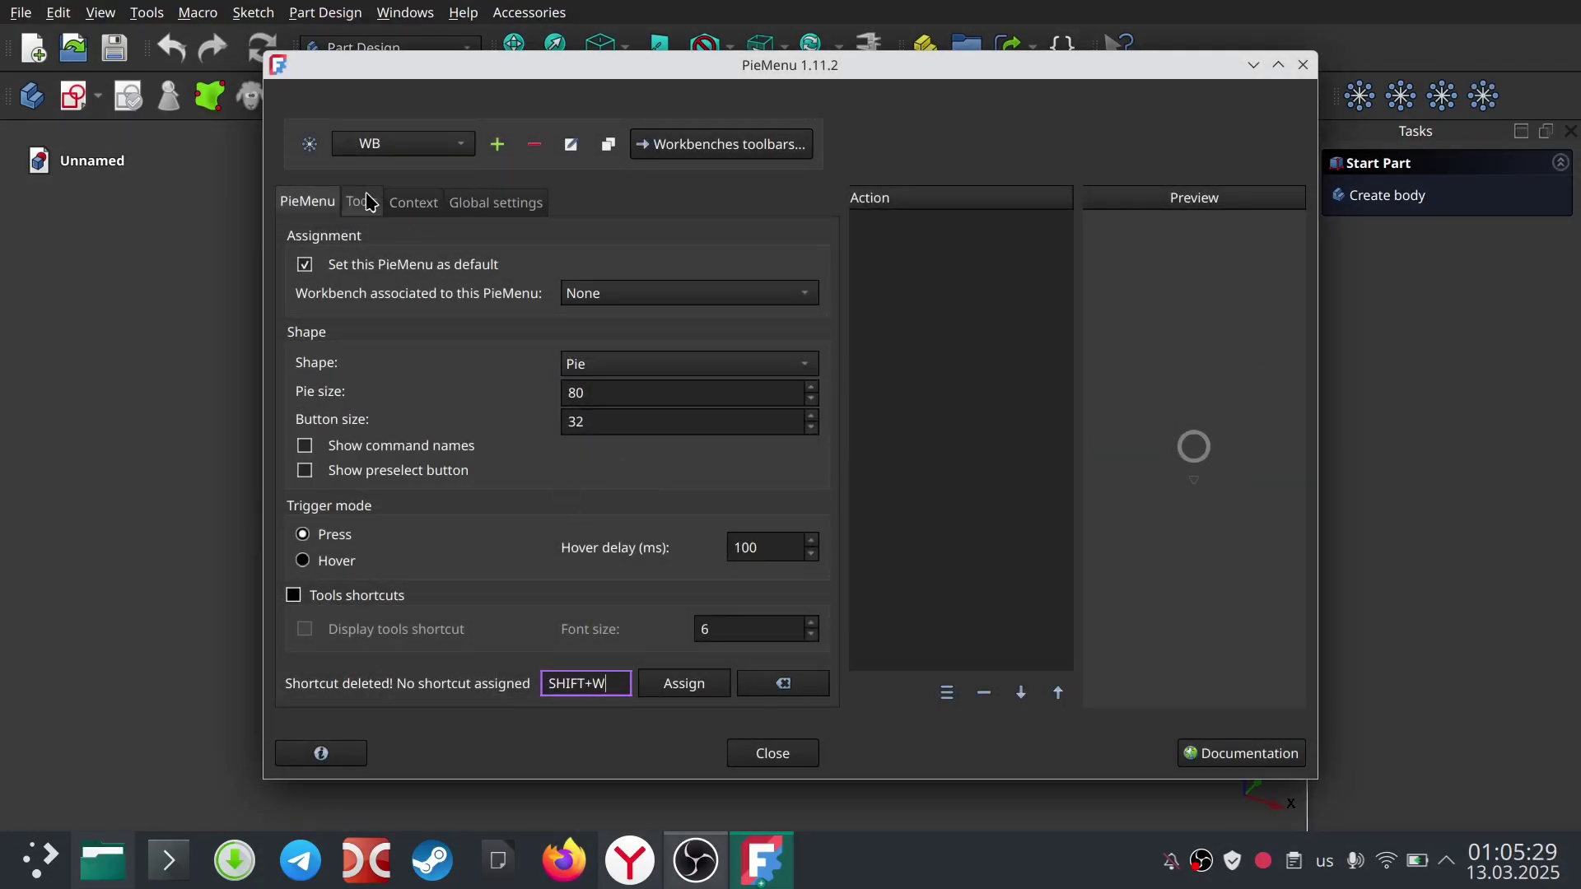
{"action": "left_click", "coordinate": [361, 204]}
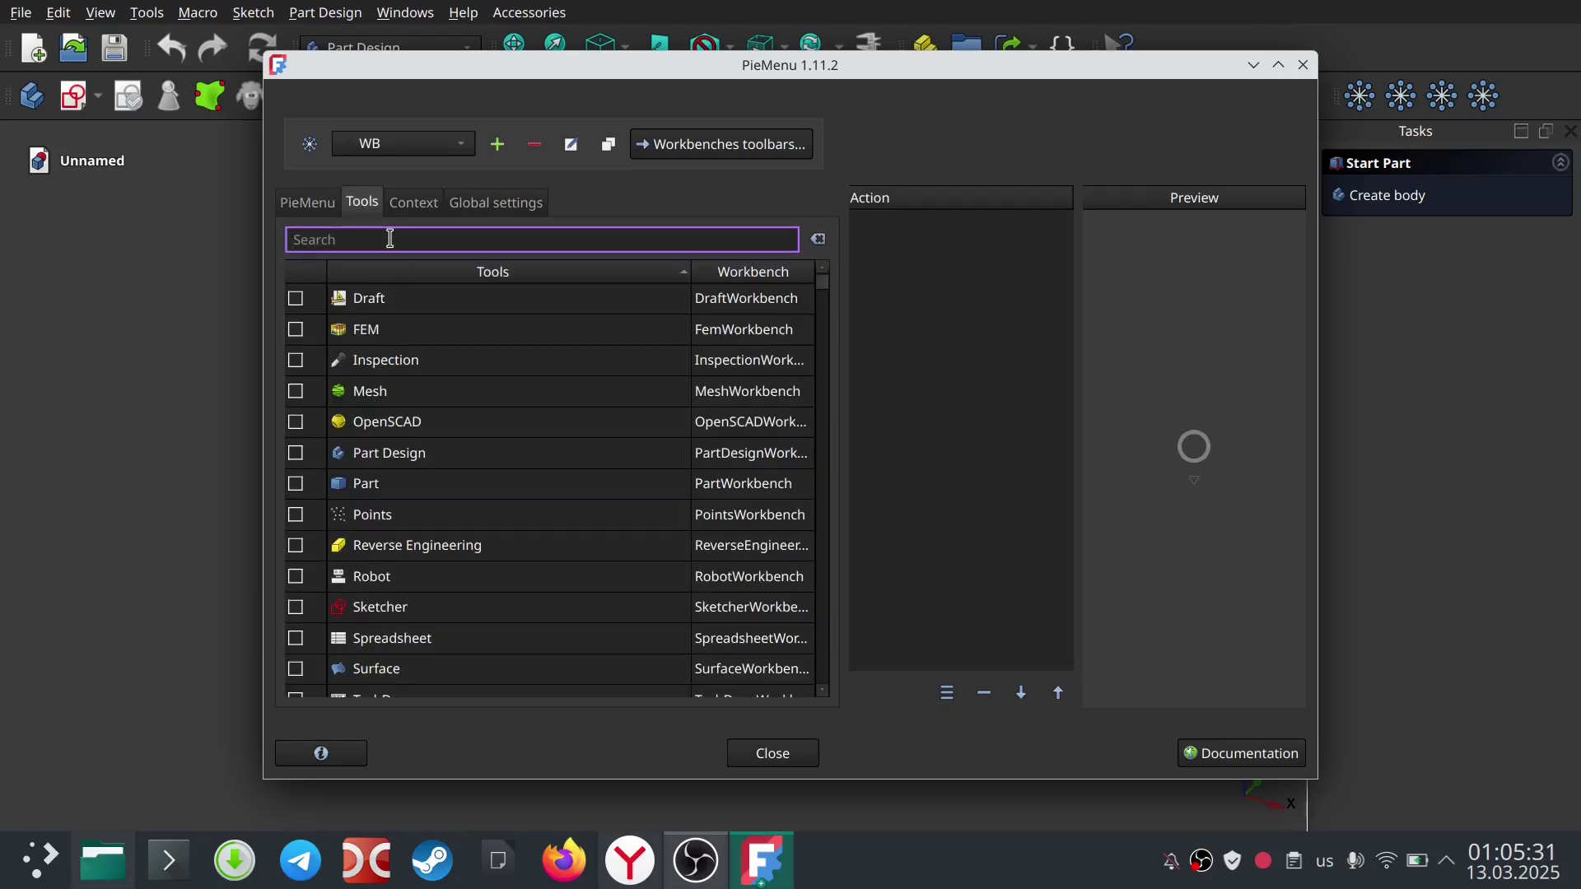
Step: Add the Draft, Part Design, Part, Sketcher and Spreadsheet workbenches to the WB pie
{"action": "left_click", "coordinate": [297, 300]}
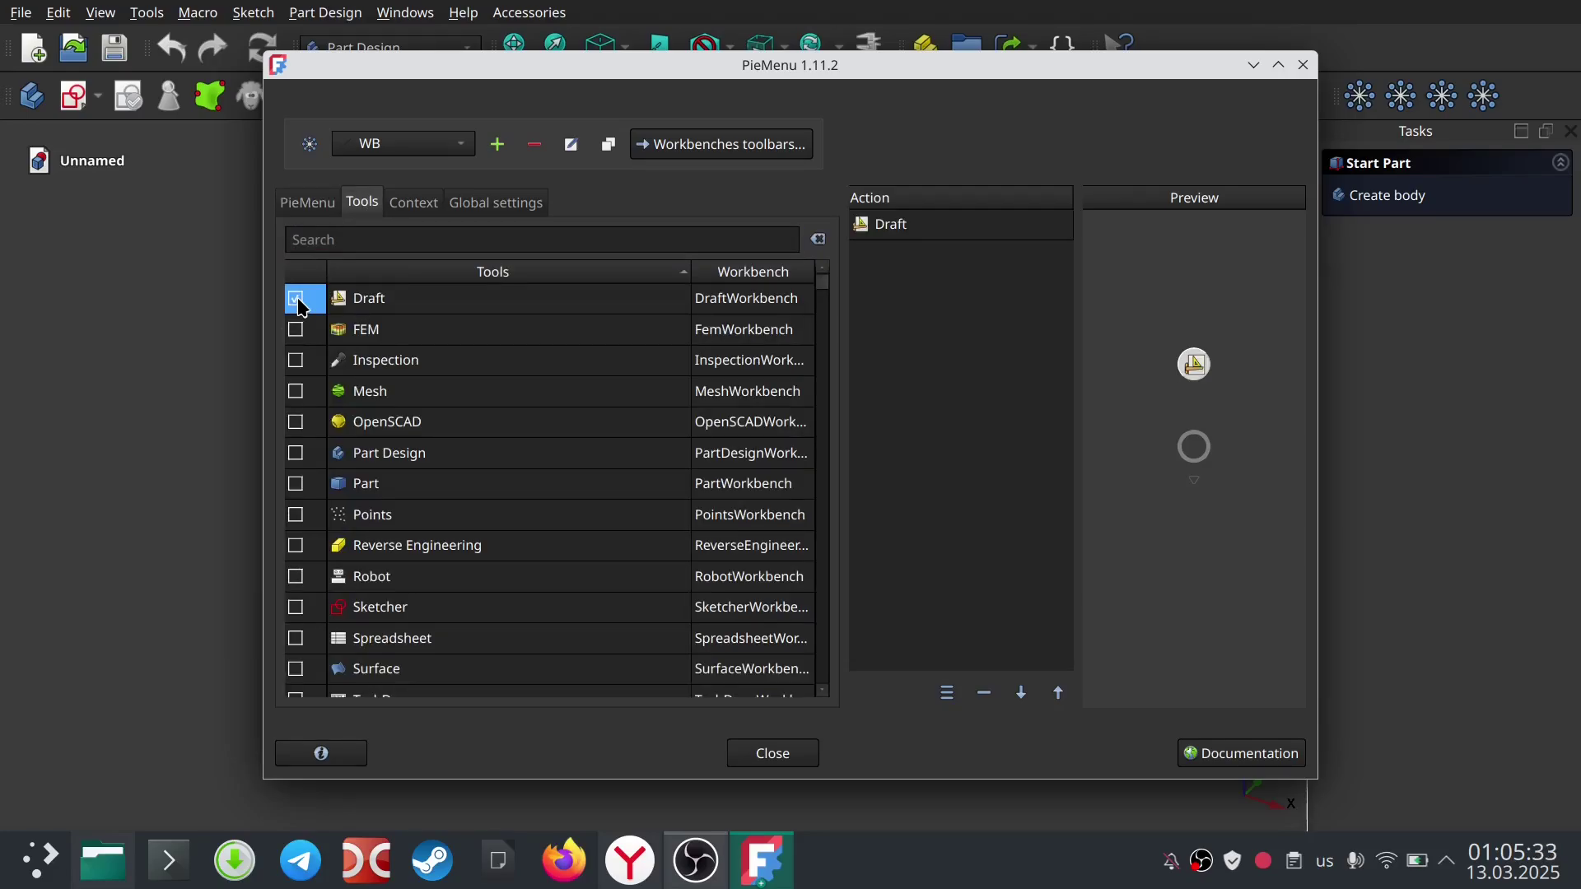
{"action": "left_click", "coordinate": [297, 453]}
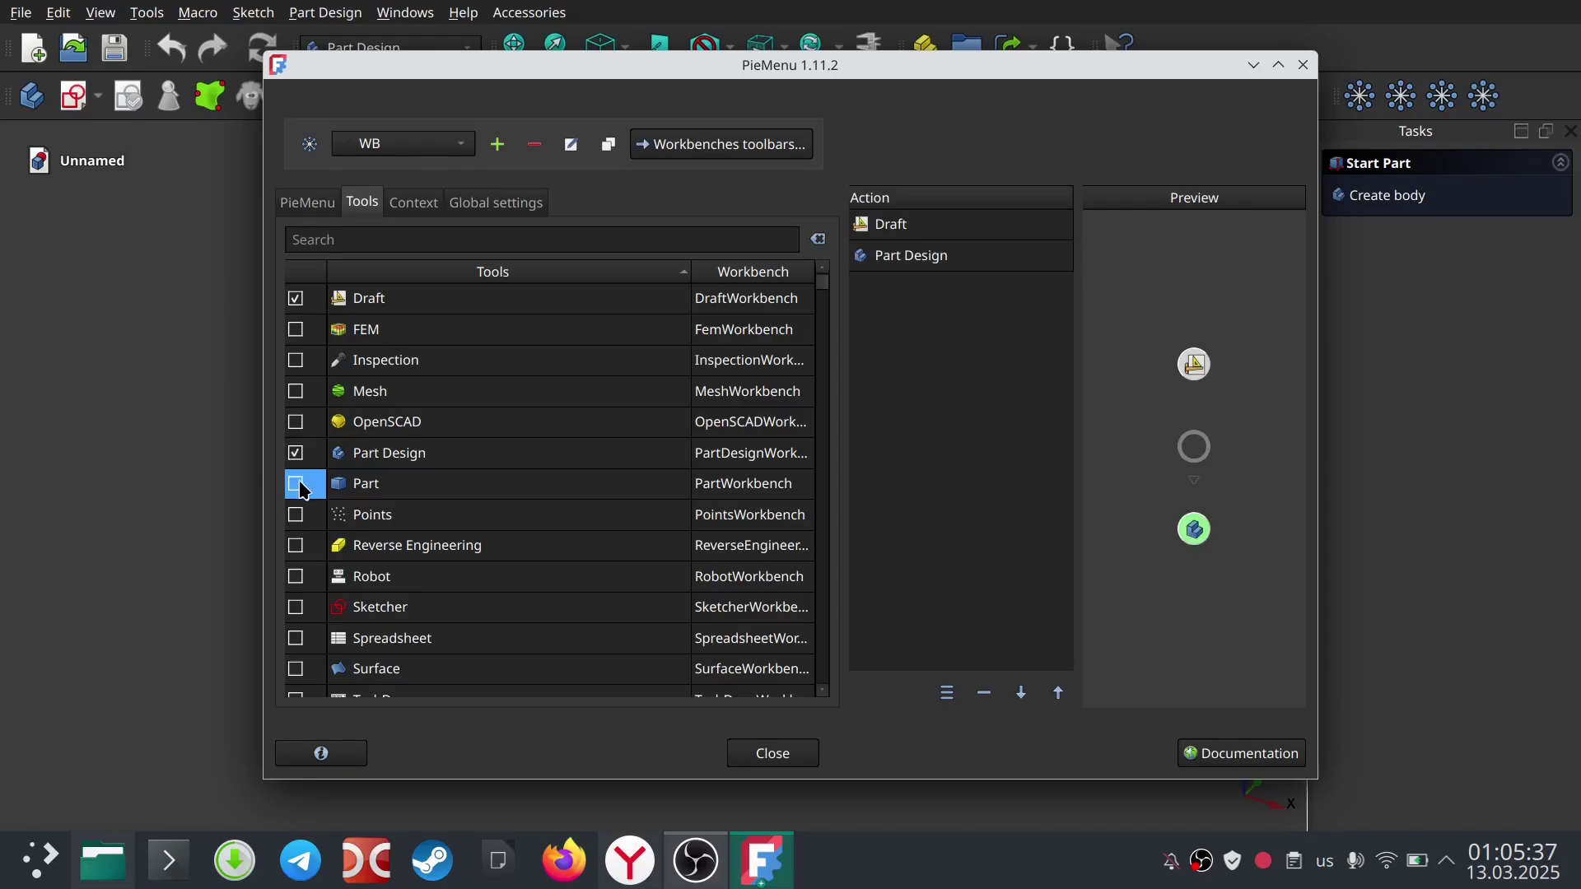
{"action": "left_click", "coordinate": [296, 485]}
{"action": "left_click", "coordinate": [295, 607]}
{"action": "left_click", "coordinate": [295, 639]}
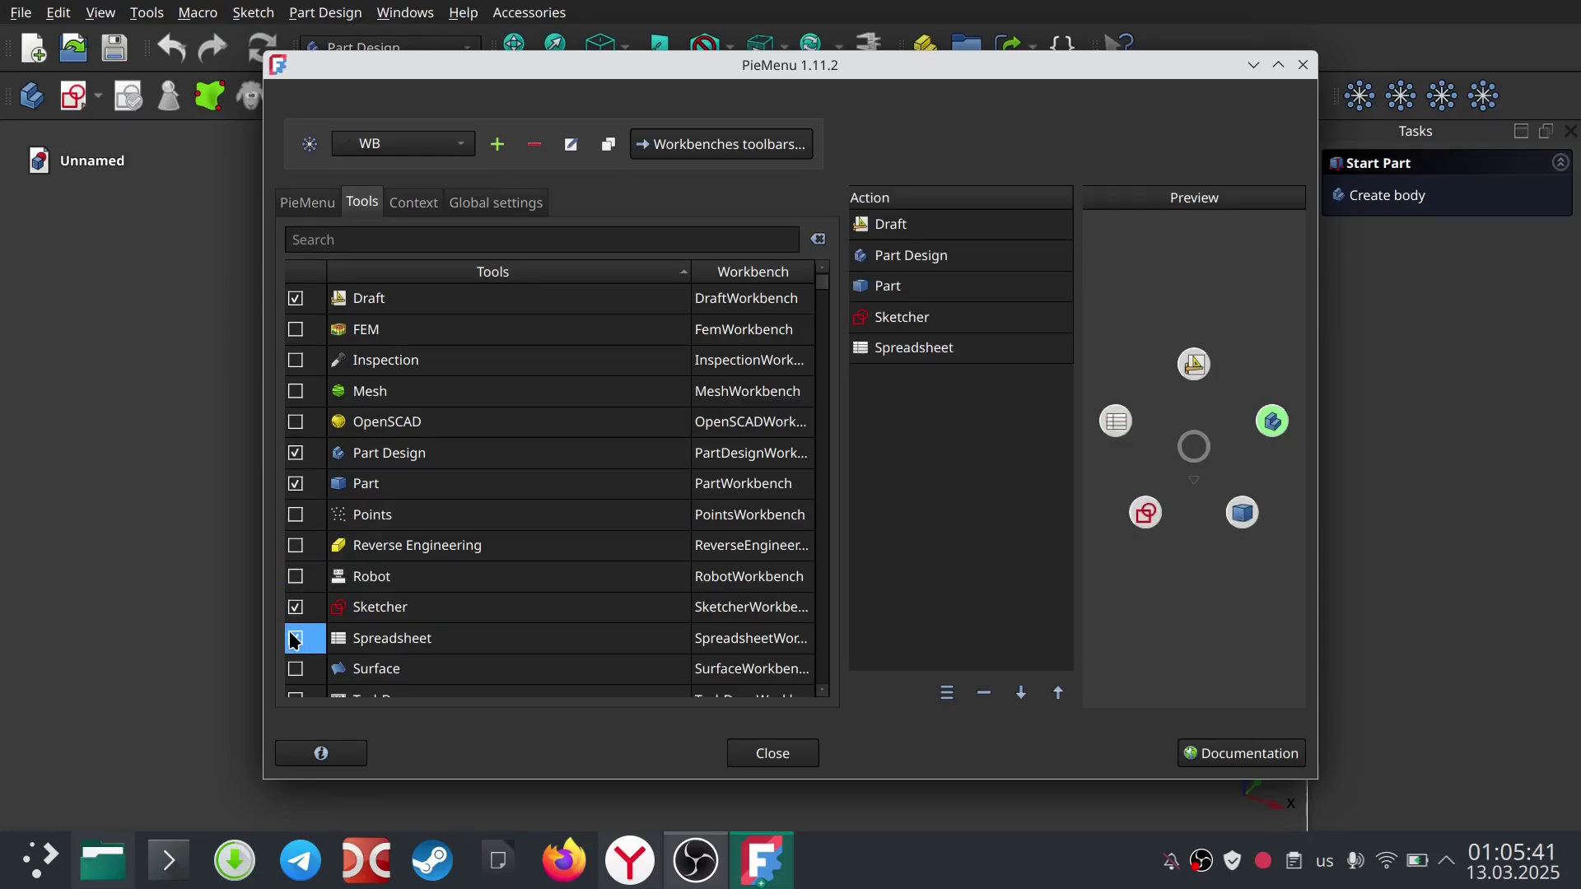
{"action": "scroll", "coordinate": [822, 288], "scroll_direction": "down", "scroll_amount": 1}
{"action": "scroll", "coordinate": [824, 298], "scroll_direction": "down", "scroll_amount": 1}
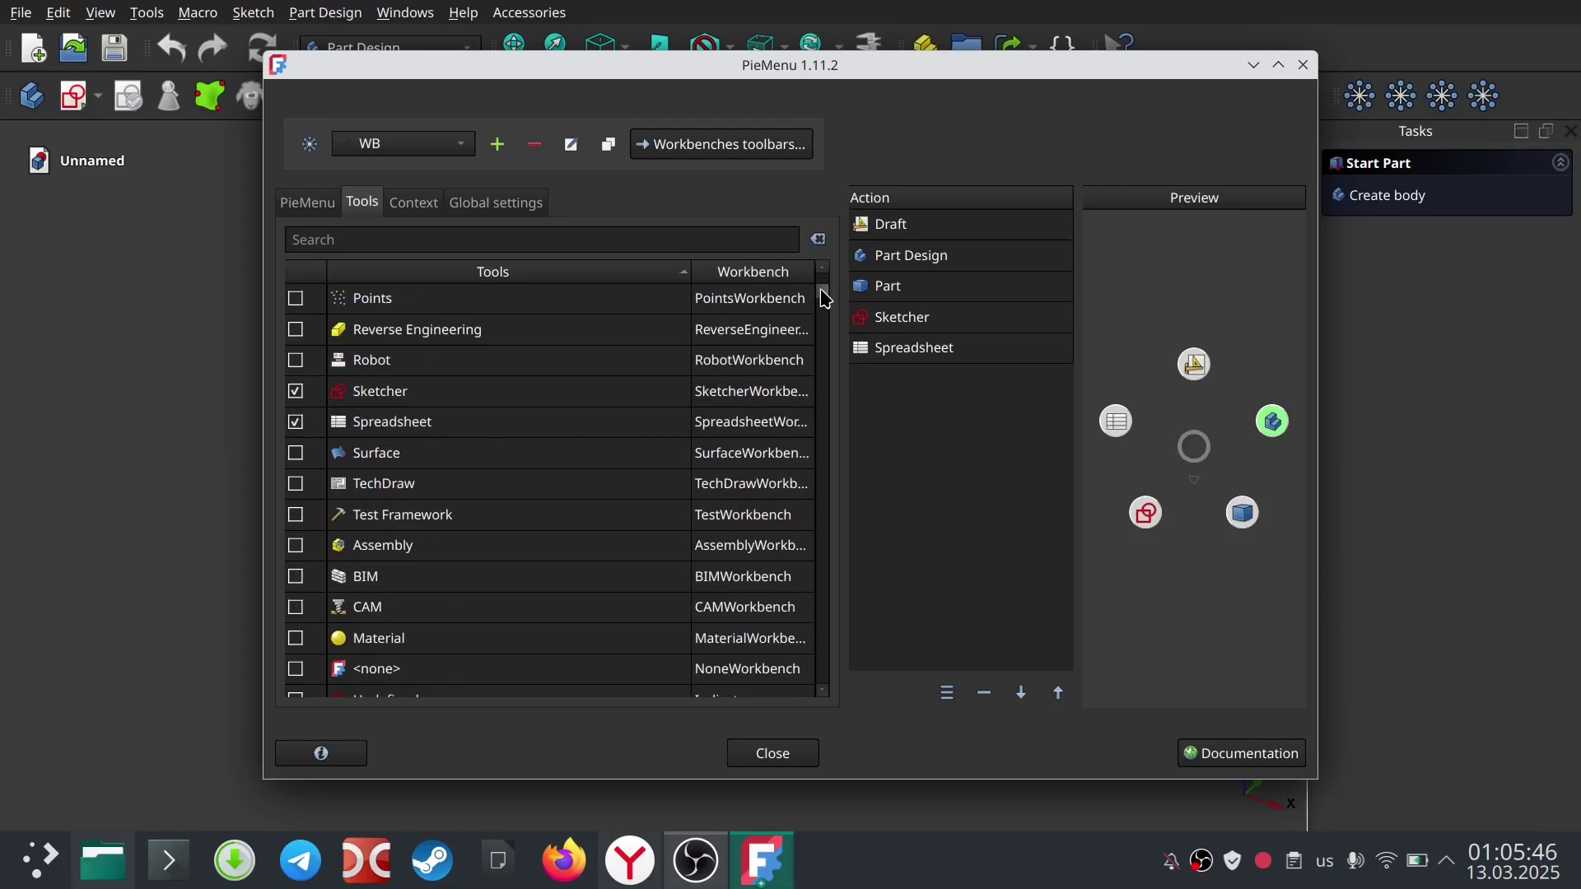
{"action": "scroll", "coordinate": [824, 298], "scroll_direction": "up", "scroll_amount": 2}
Step: Add CAM and TechDraw via search, then check the Context and Global settings tabs
{"action": "left_click", "coordinate": [791, 240]}
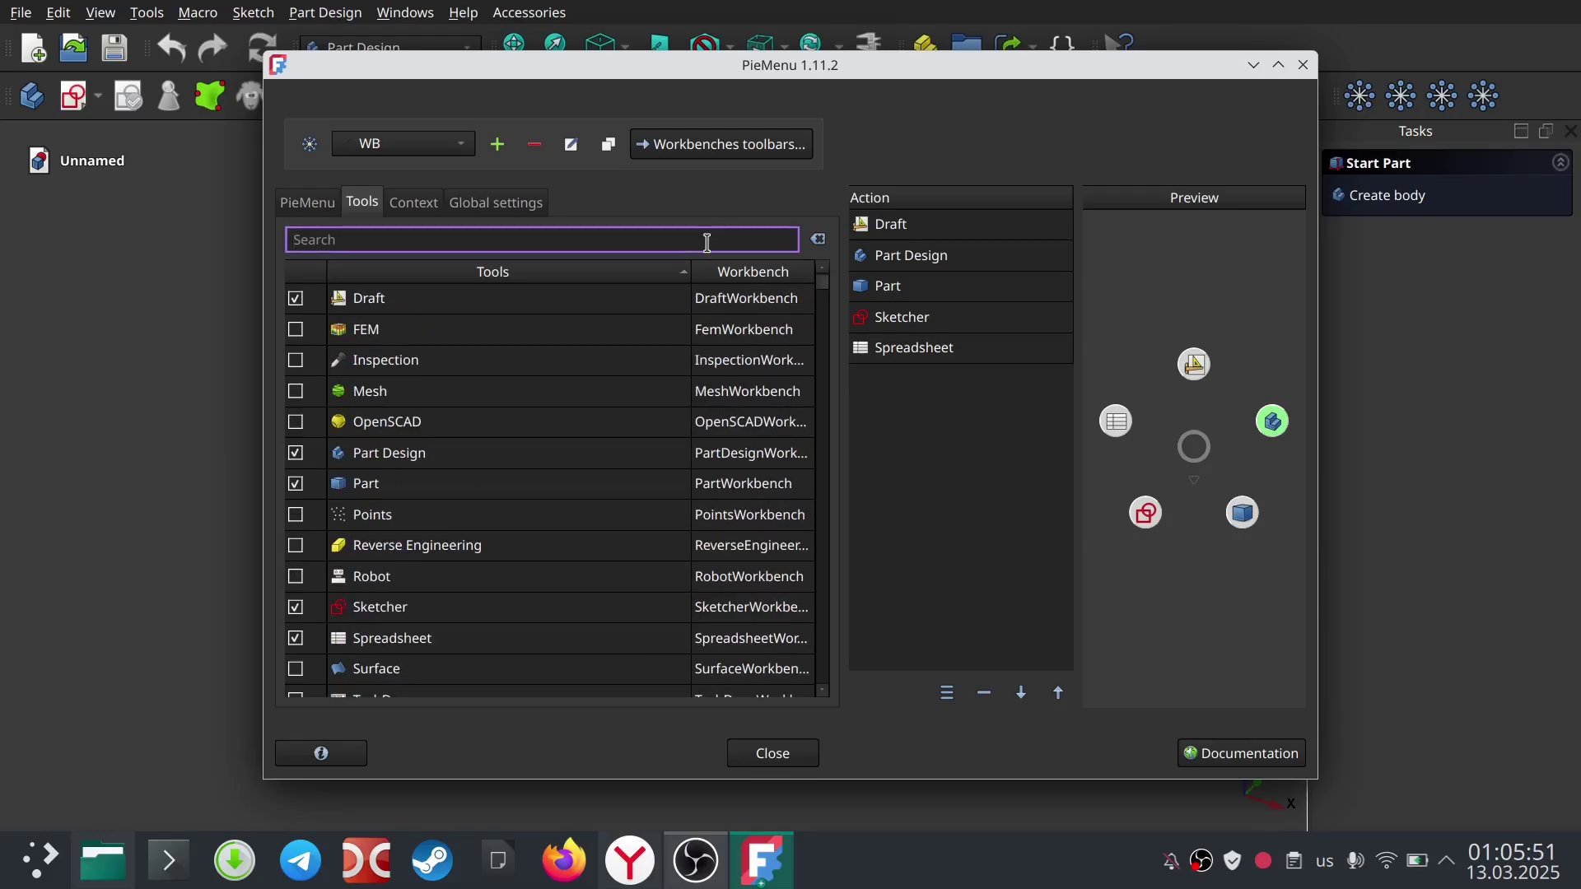
{"action": "type", "text": "cam"}
{"action": "left_click", "coordinate": [295, 330]}
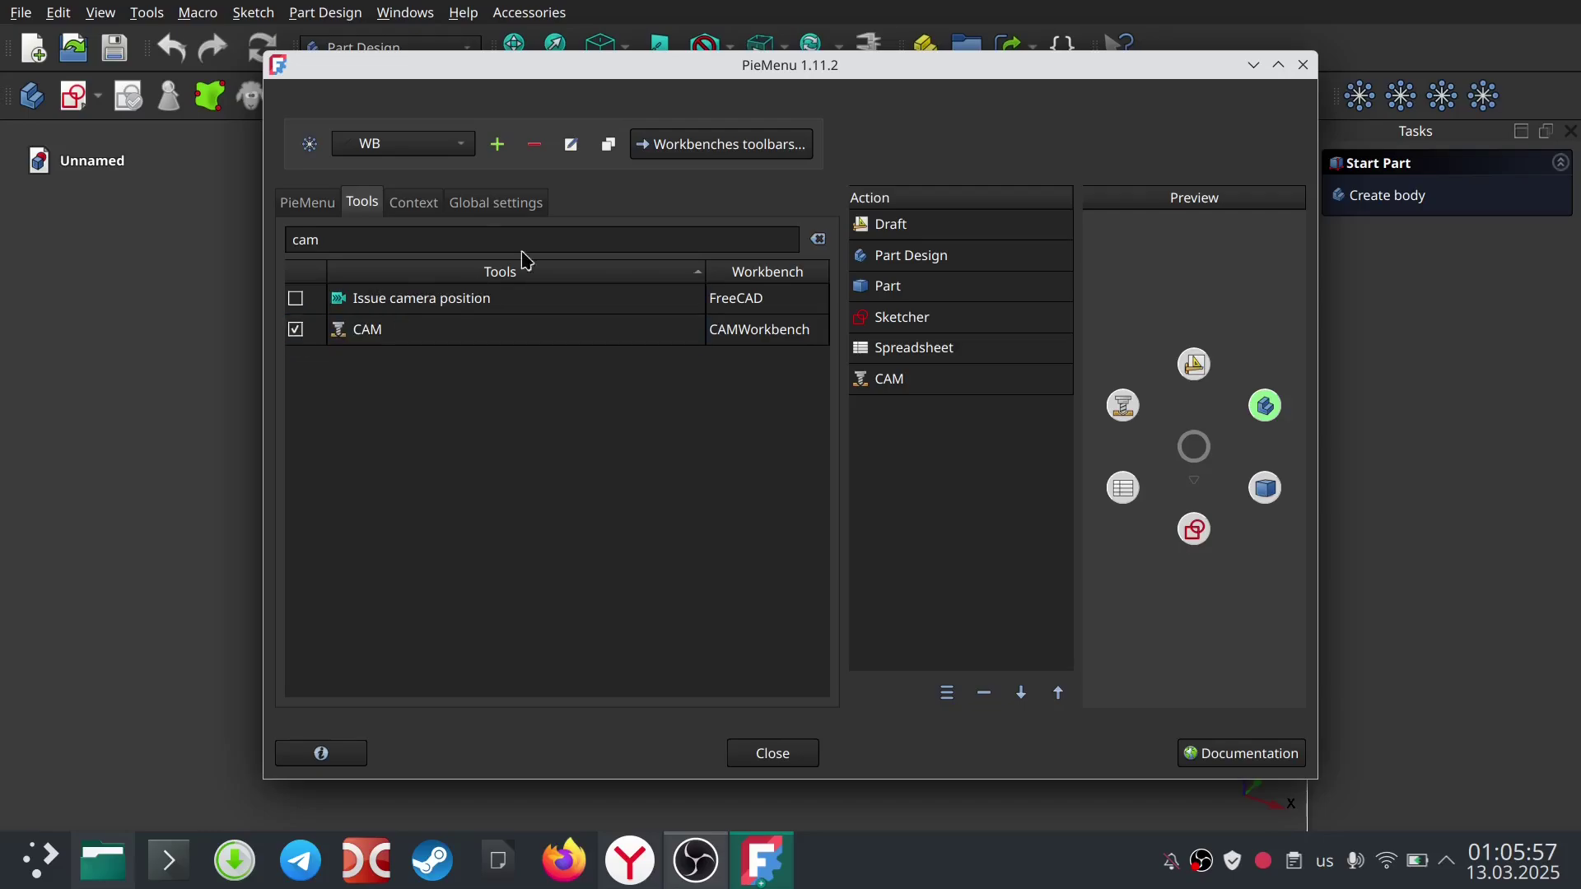
{"action": "type", "text": "tech"}
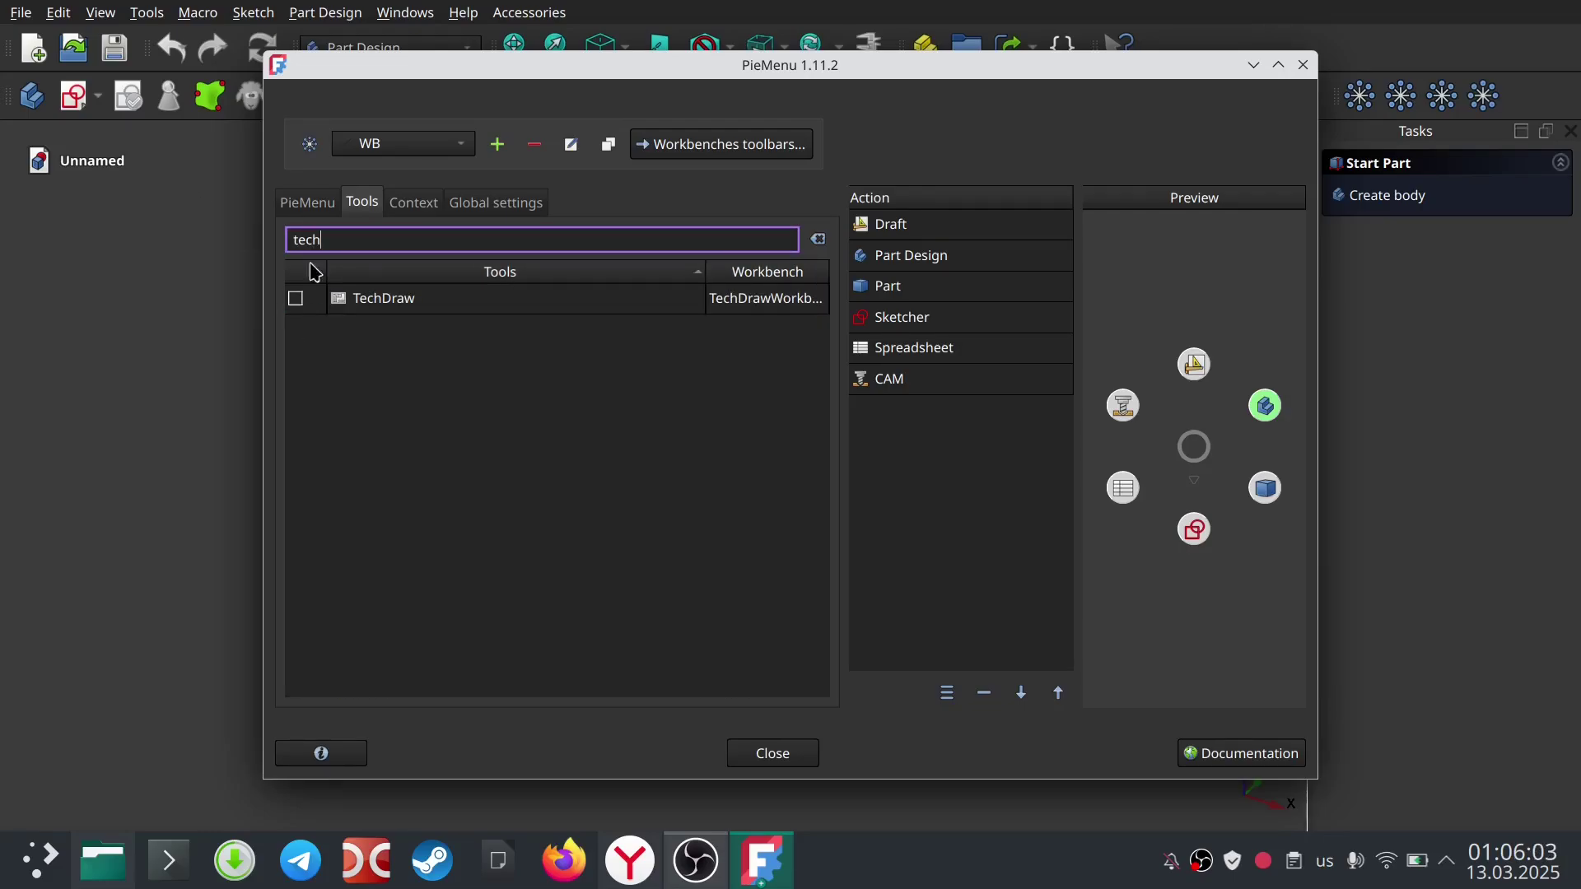
{"action": "left_click", "coordinate": [295, 298]}
{"action": "left_click", "coordinate": [817, 240]}
{"action": "left_click", "coordinate": [412, 204]}
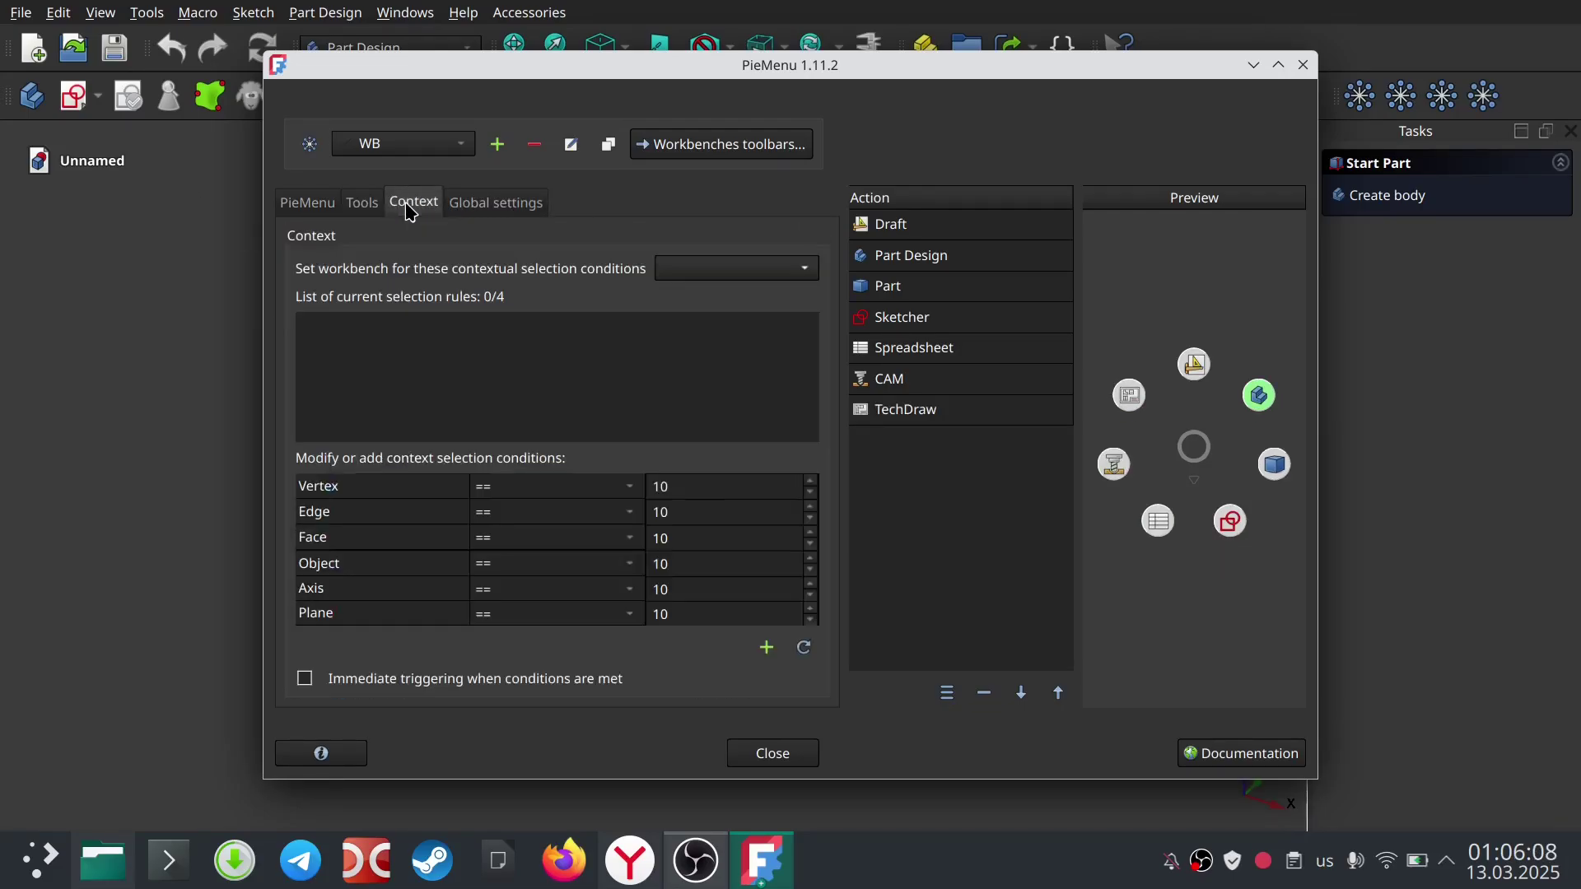
{"action": "left_click", "coordinate": [478, 204]}
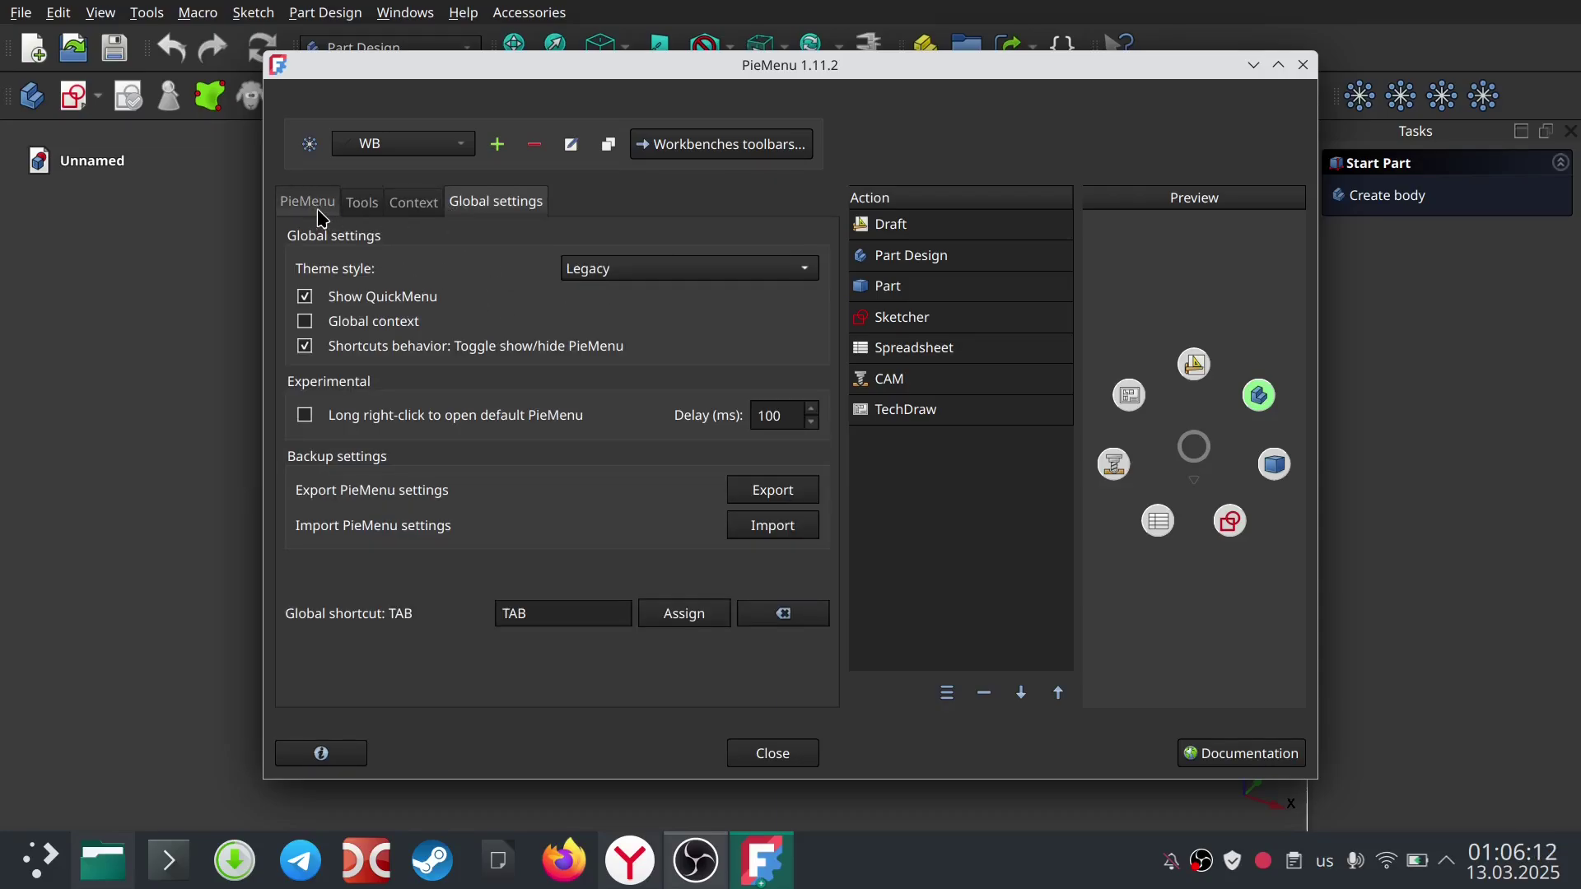
Step: Try the Transparent, Light, Accents and Dark behave themes, settling on Transparent
{"action": "left_click", "coordinate": [804, 279]}
{"action": "left_click", "coordinate": [804, 279]}
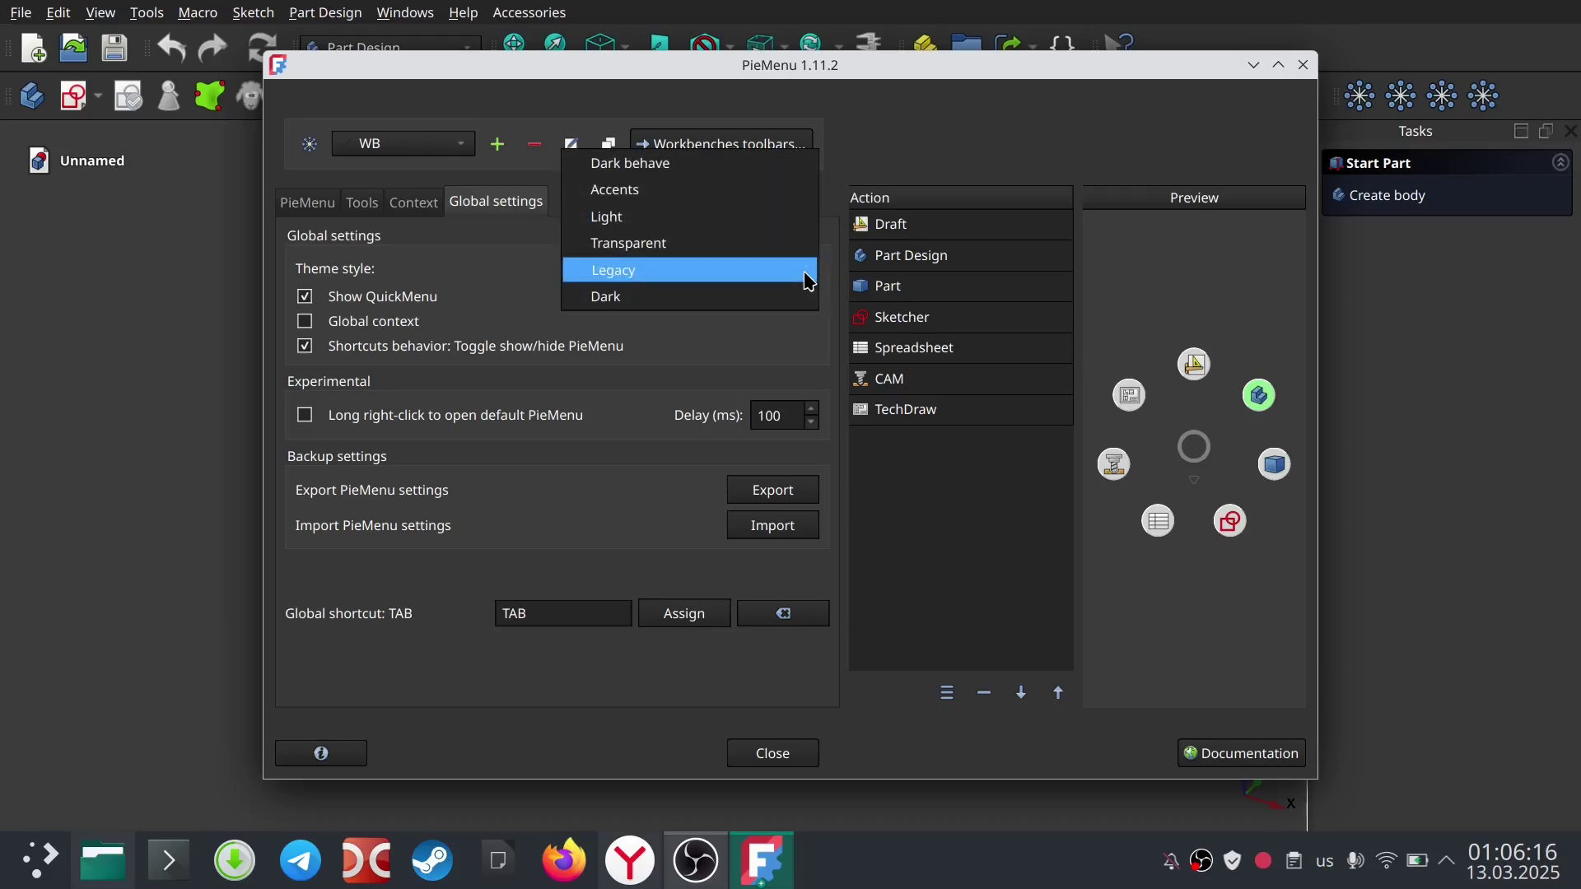
{"action": "left_click", "coordinate": [791, 244]}
{"action": "left_click", "coordinate": [790, 276]}
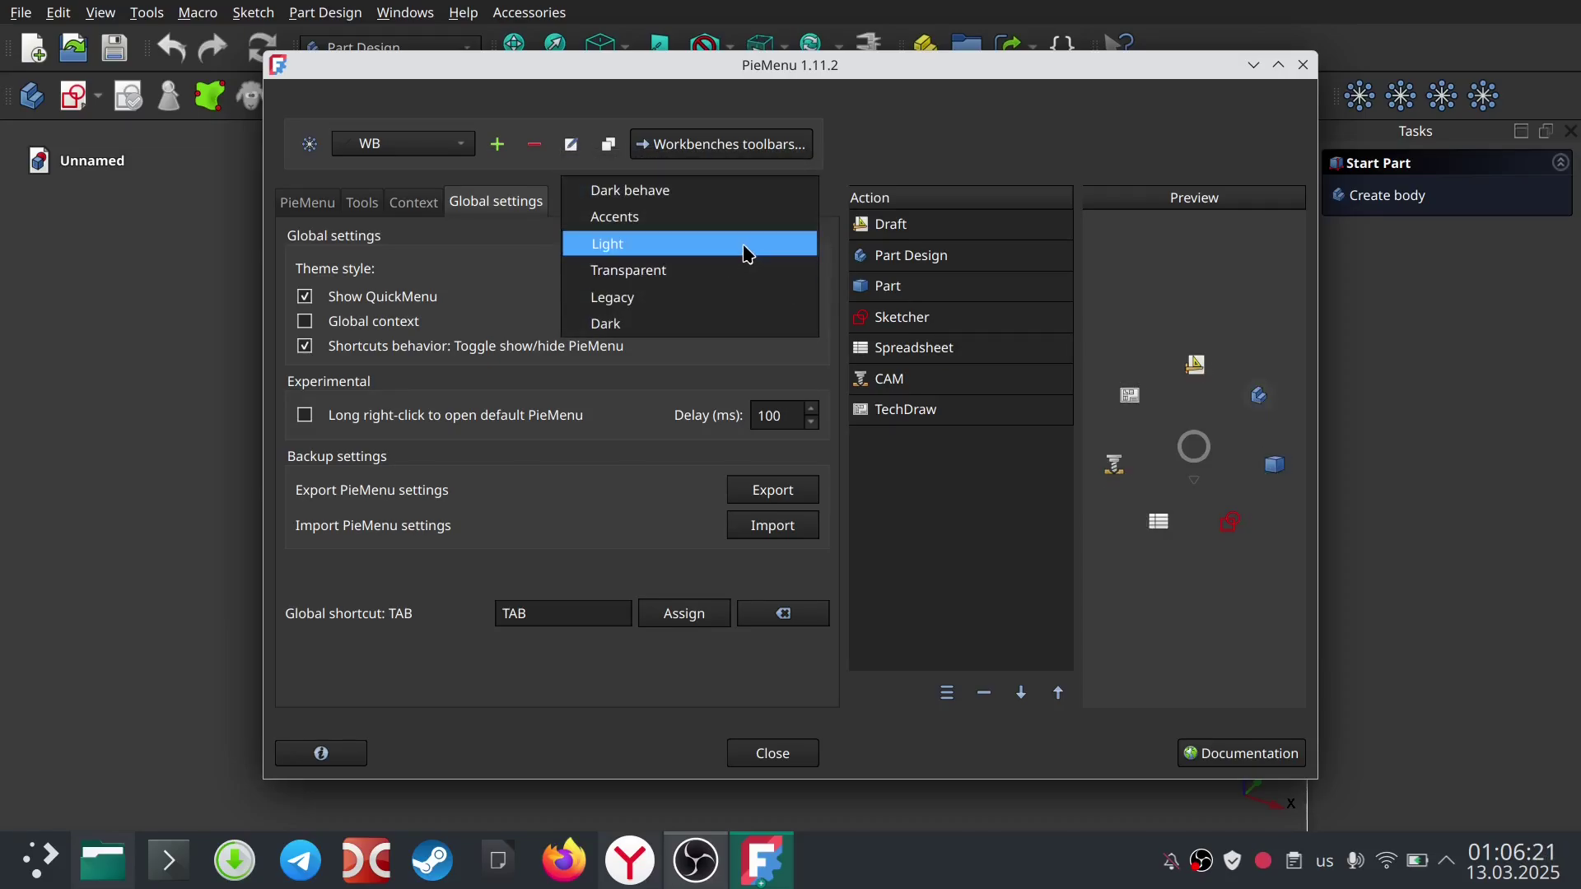
{"action": "left_click", "coordinate": [745, 254]}
{"action": "left_click", "coordinate": [784, 276]}
{"action": "left_click", "coordinate": [748, 244]}
{"action": "left_click", "coordinate": [752, 245]}
{"action": "left_click", "coordinate": [760, 273]}
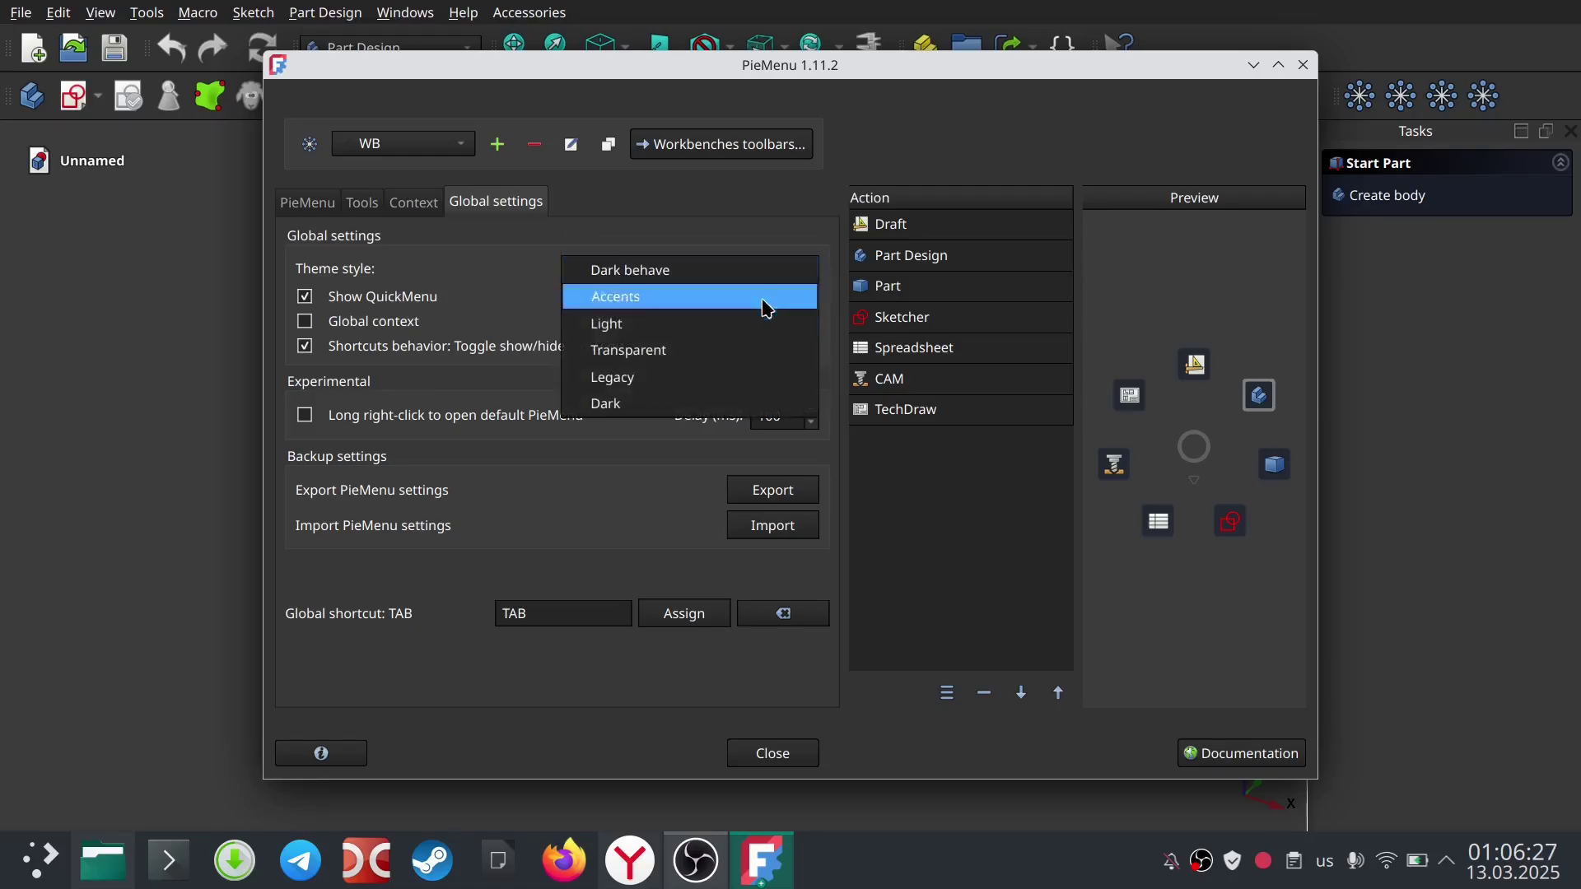
{"action": "left_click", "coordinate": [751, 346]}
{"action": "type", "text": "SHIFT+W"}
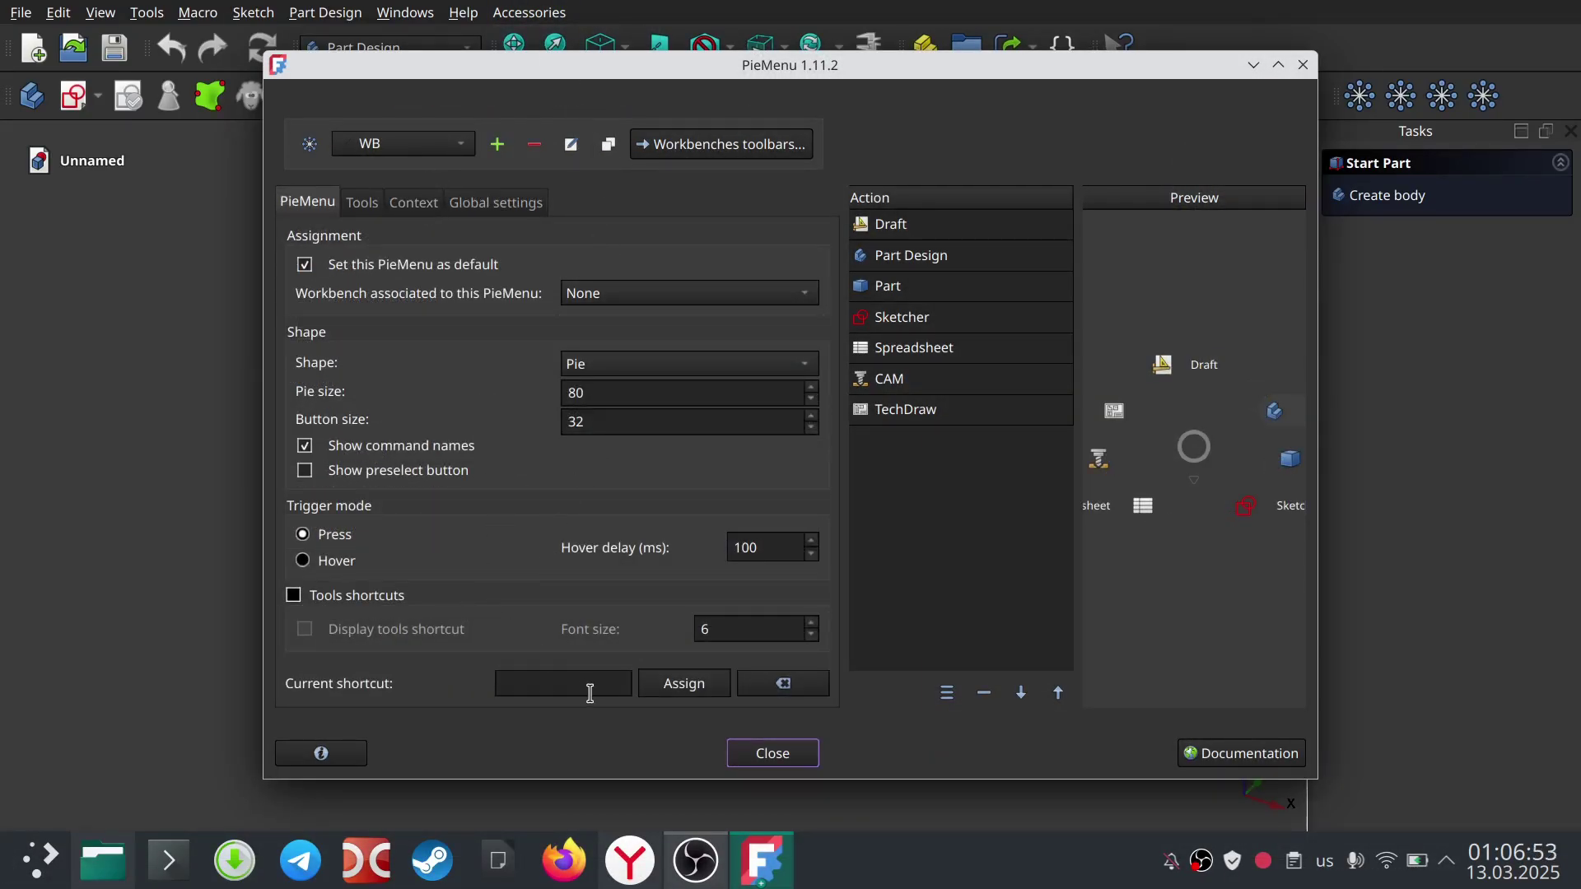
Step: Assign Shift+W to the WB pie, then use it to switch to Draft and back to Part Design
{"action": "left_click", "coordinate": [677, 682]}
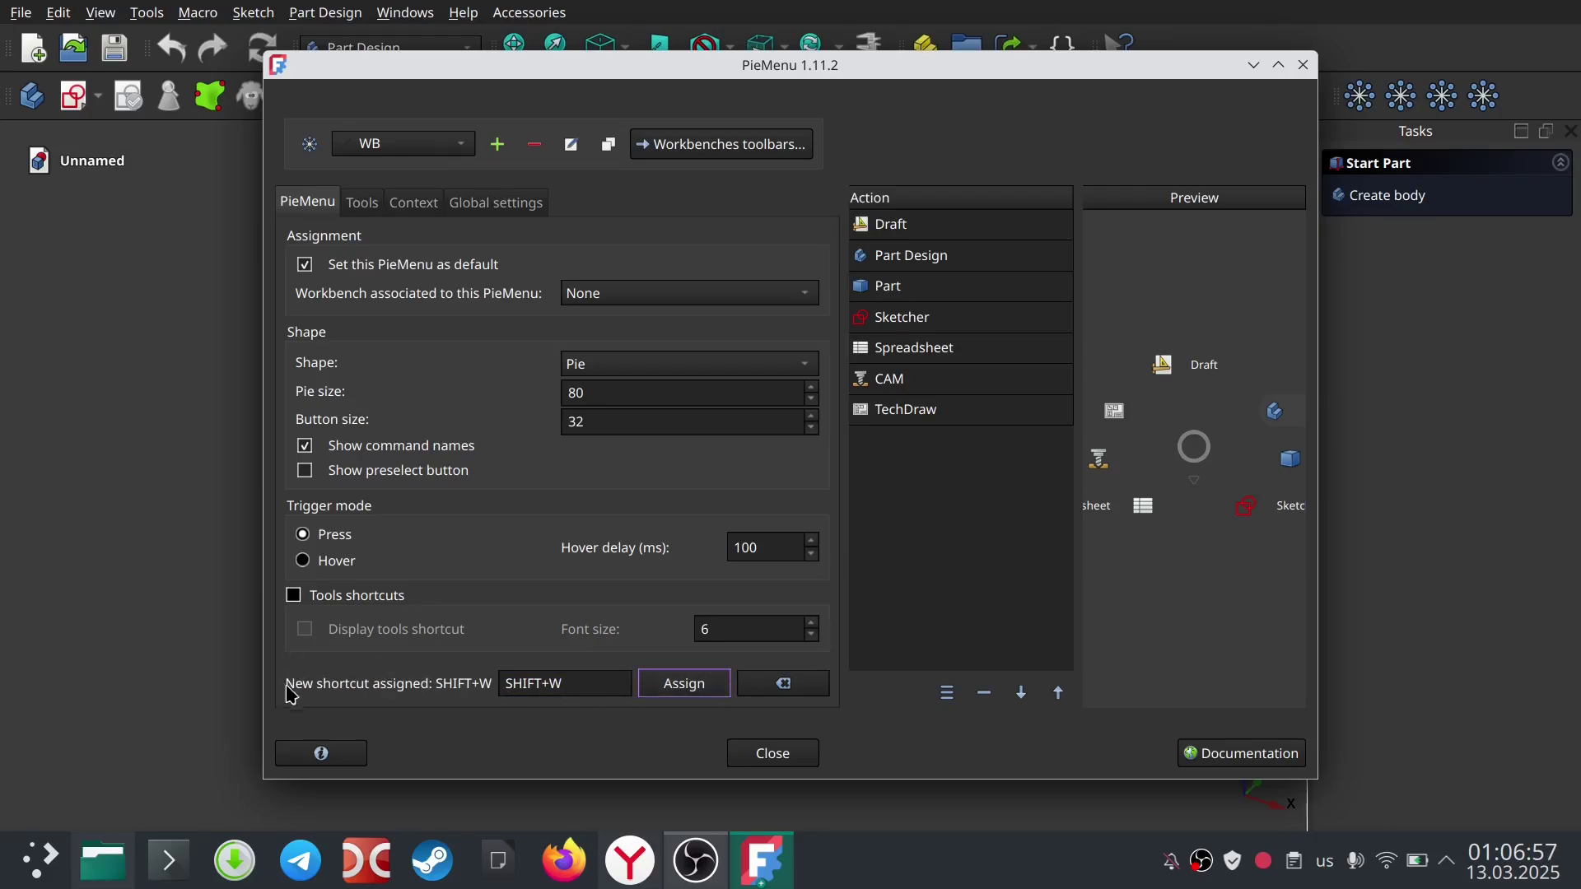
{"action": "left_click", "coordinate": [791, 753]}
{"action": "key", "text": "shift+w"}
{"action": "left_click", "coordinate": [711, 422]}
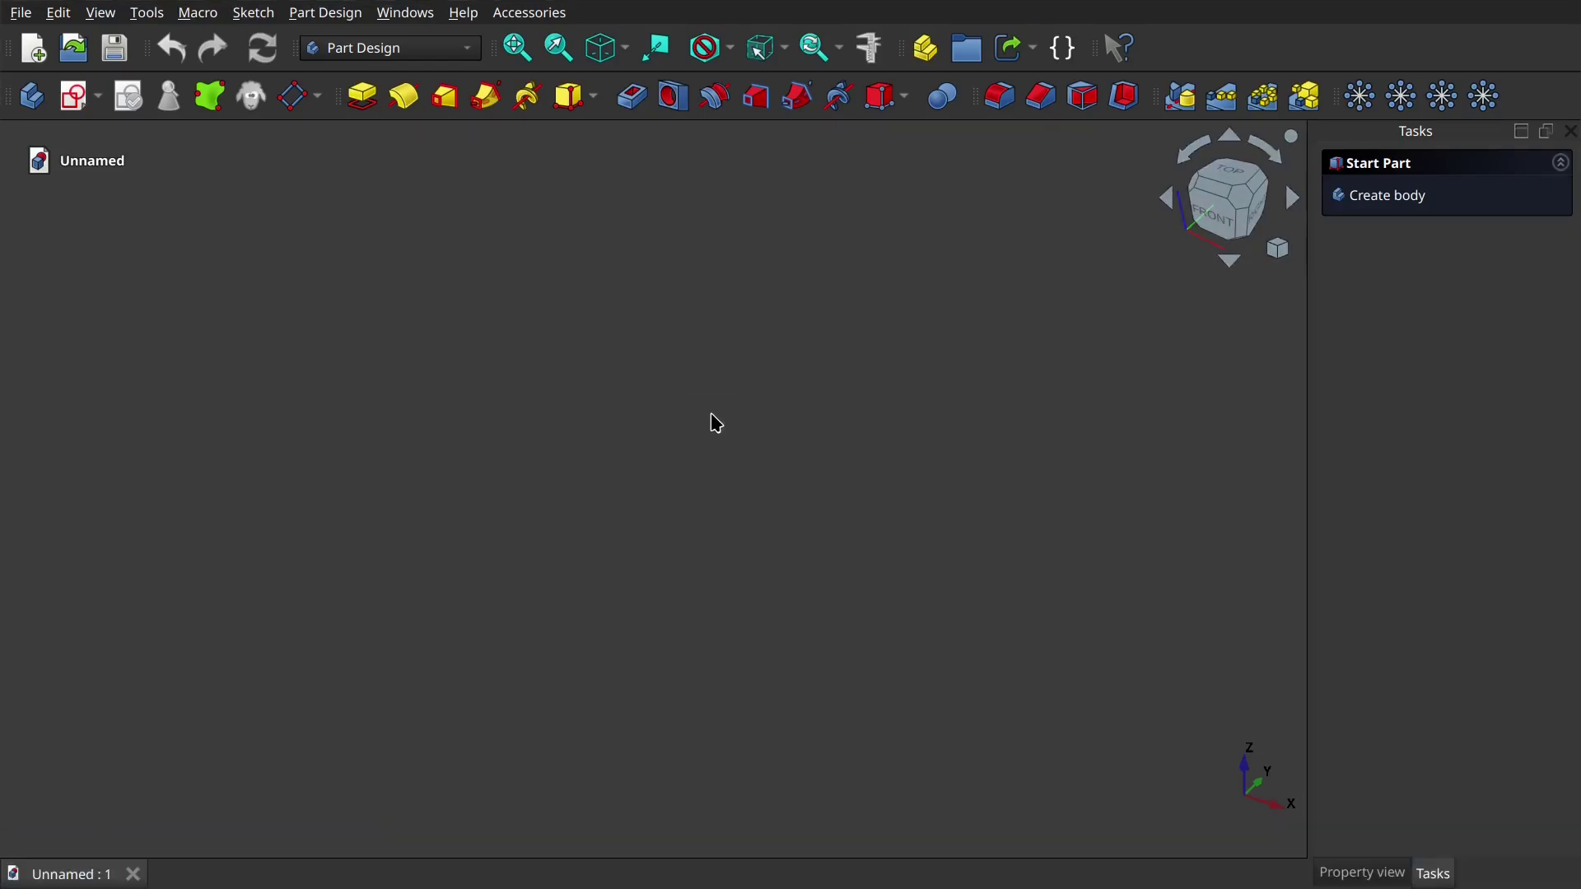
{"action": "key", "text": "shift+w"}
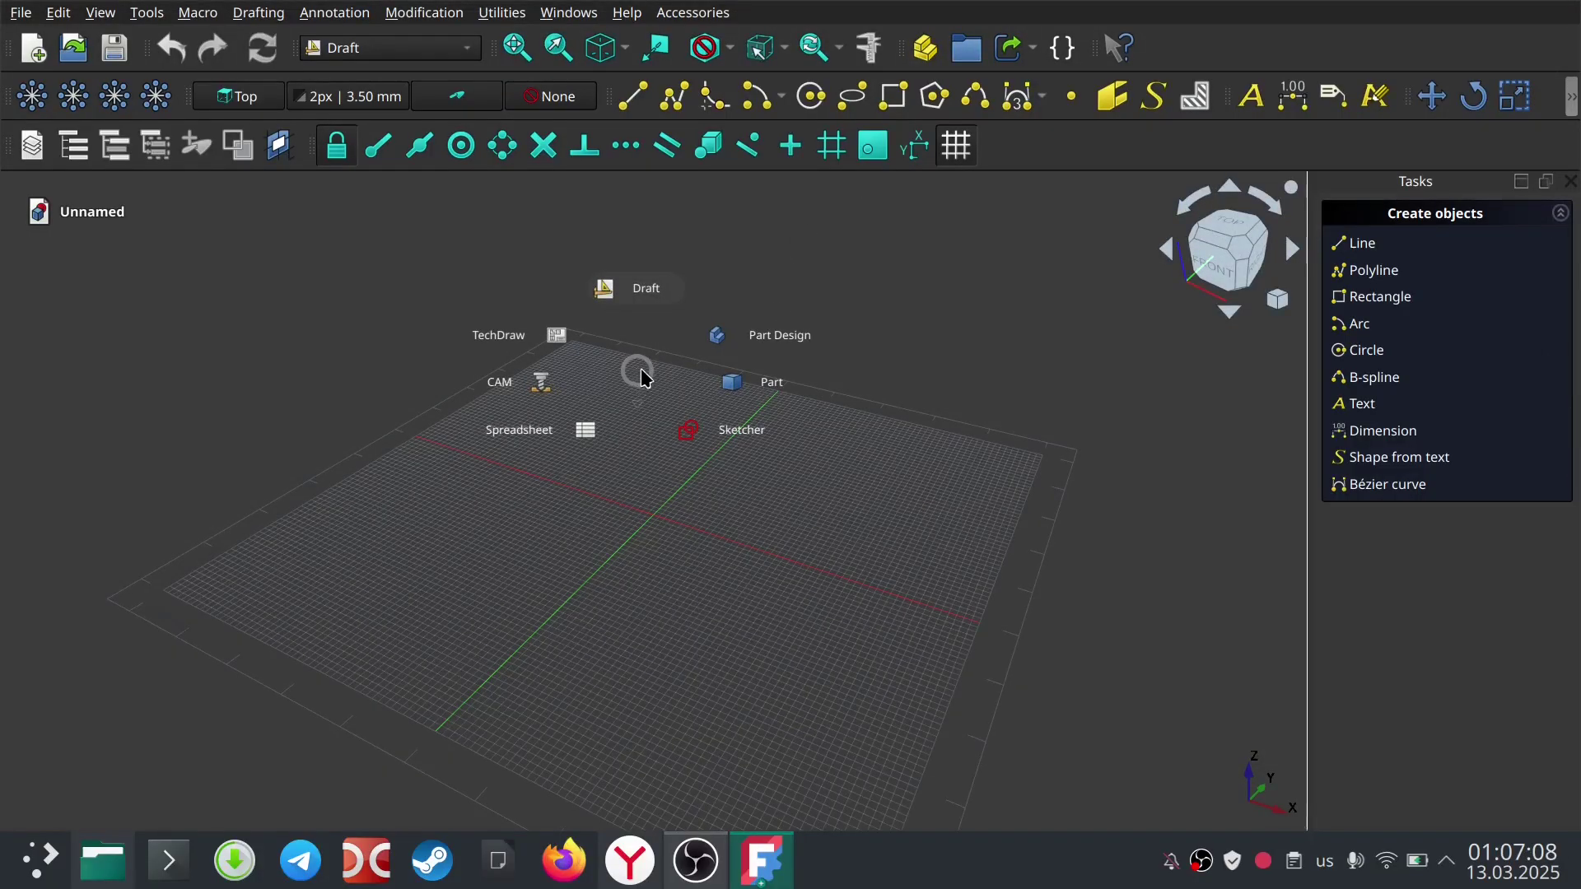
{"action": "left_click", "coordinate": [782, 336]}
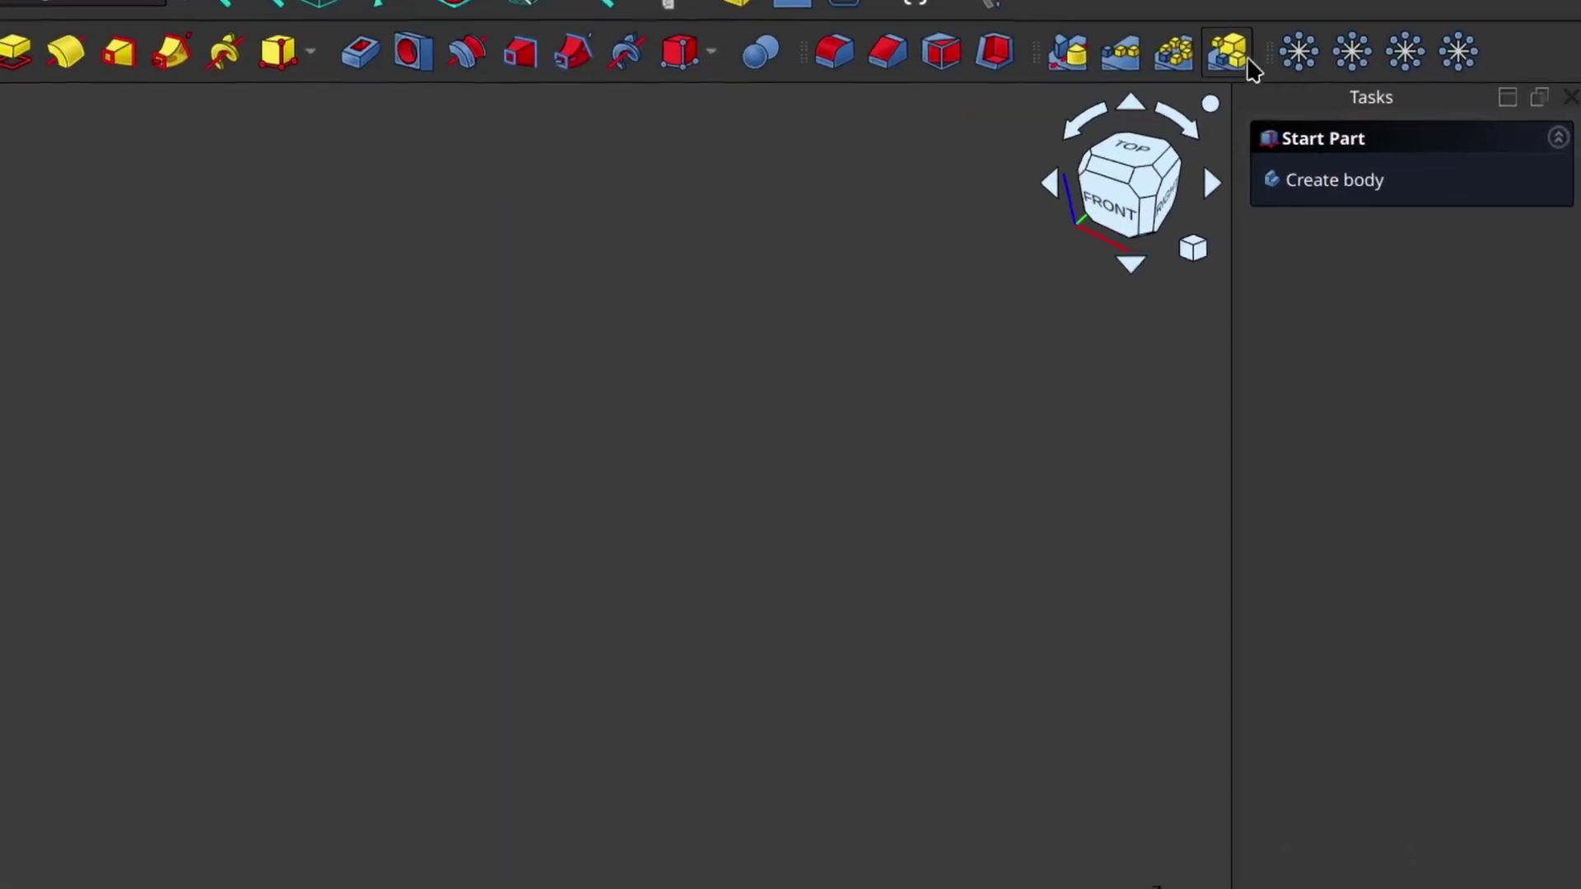
Step: Untick PieMenuTB in the toolbar context menu to hide that toolbar
{"action": "right_click", "coordinate": [1501, 35]}
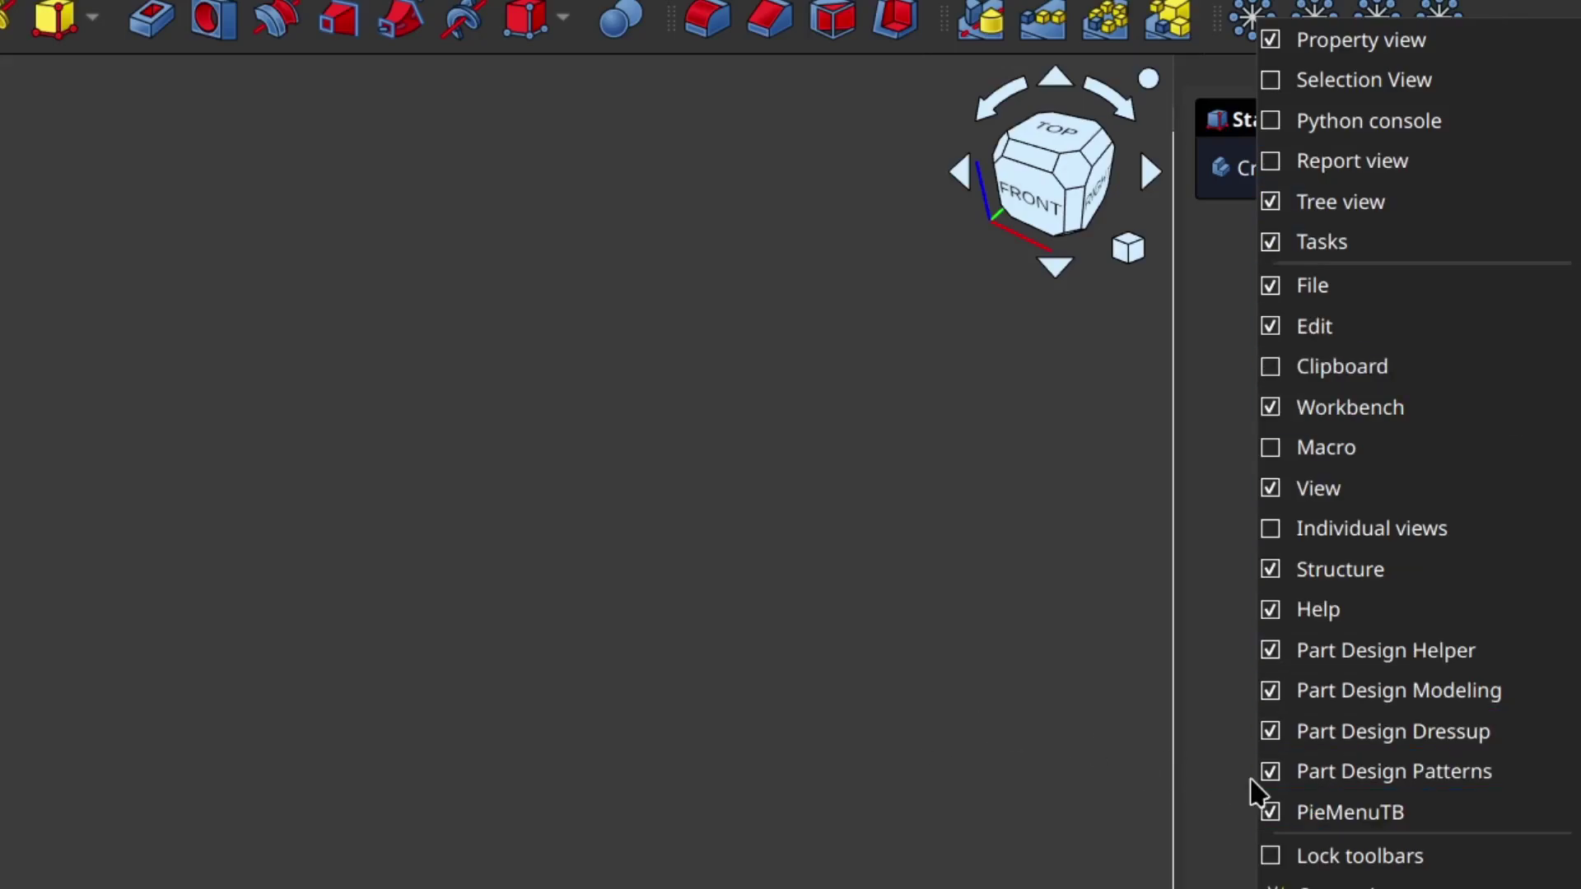
{"action": "left_click", "coordinate": [1272, 815]}
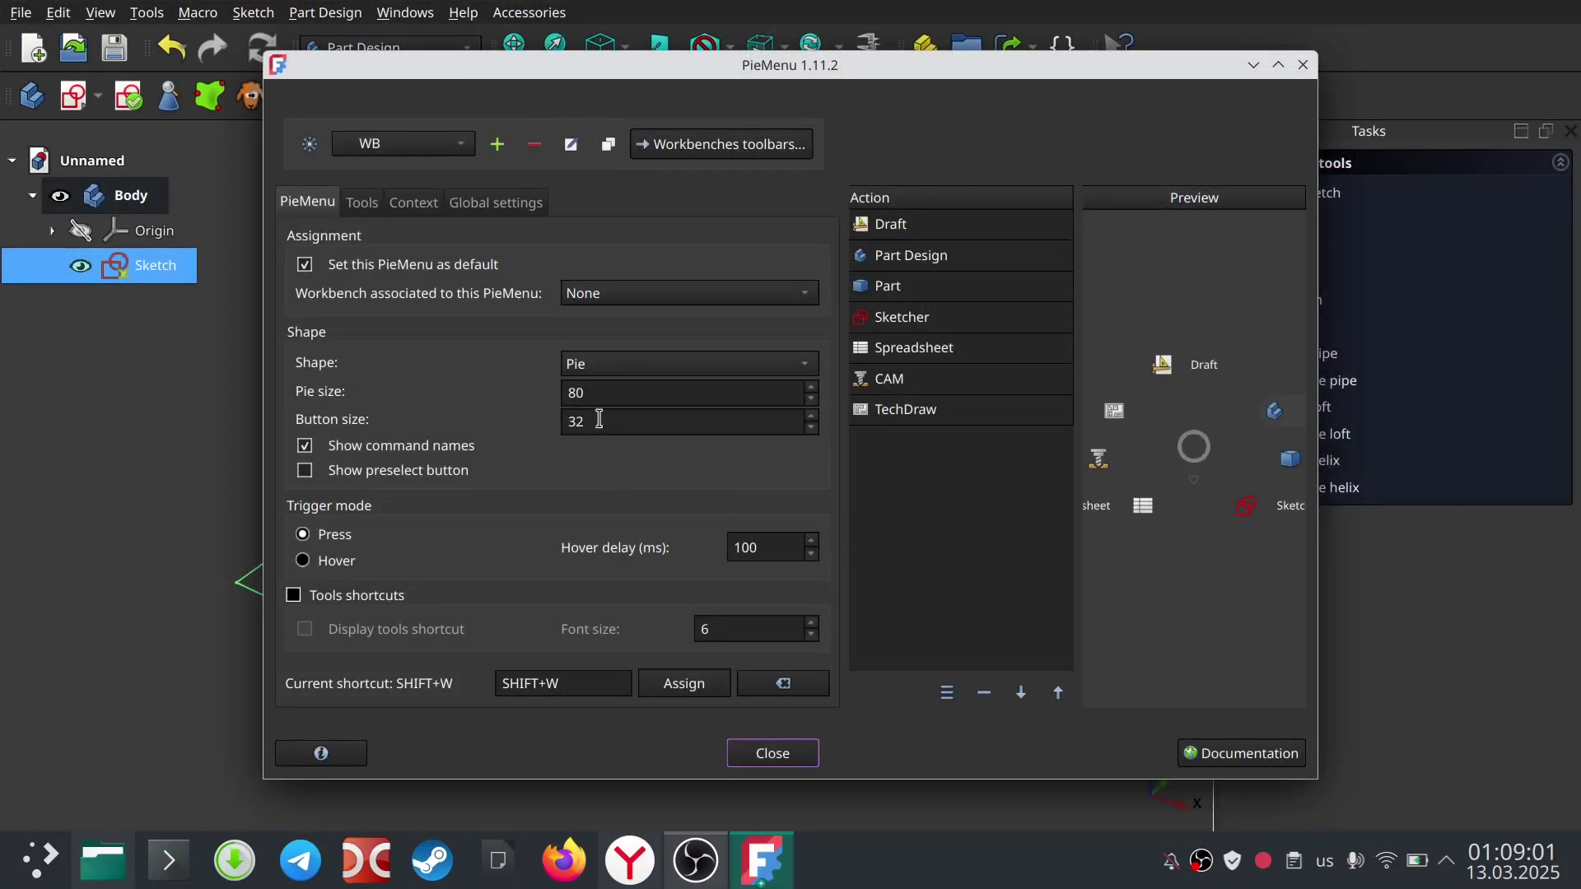
Step: Nudge the pie size up and back to 80, then try the RainbowUp, RainbowDown and Concentric shapes
{"action": "left_click", "coordinate": [812, 387]}
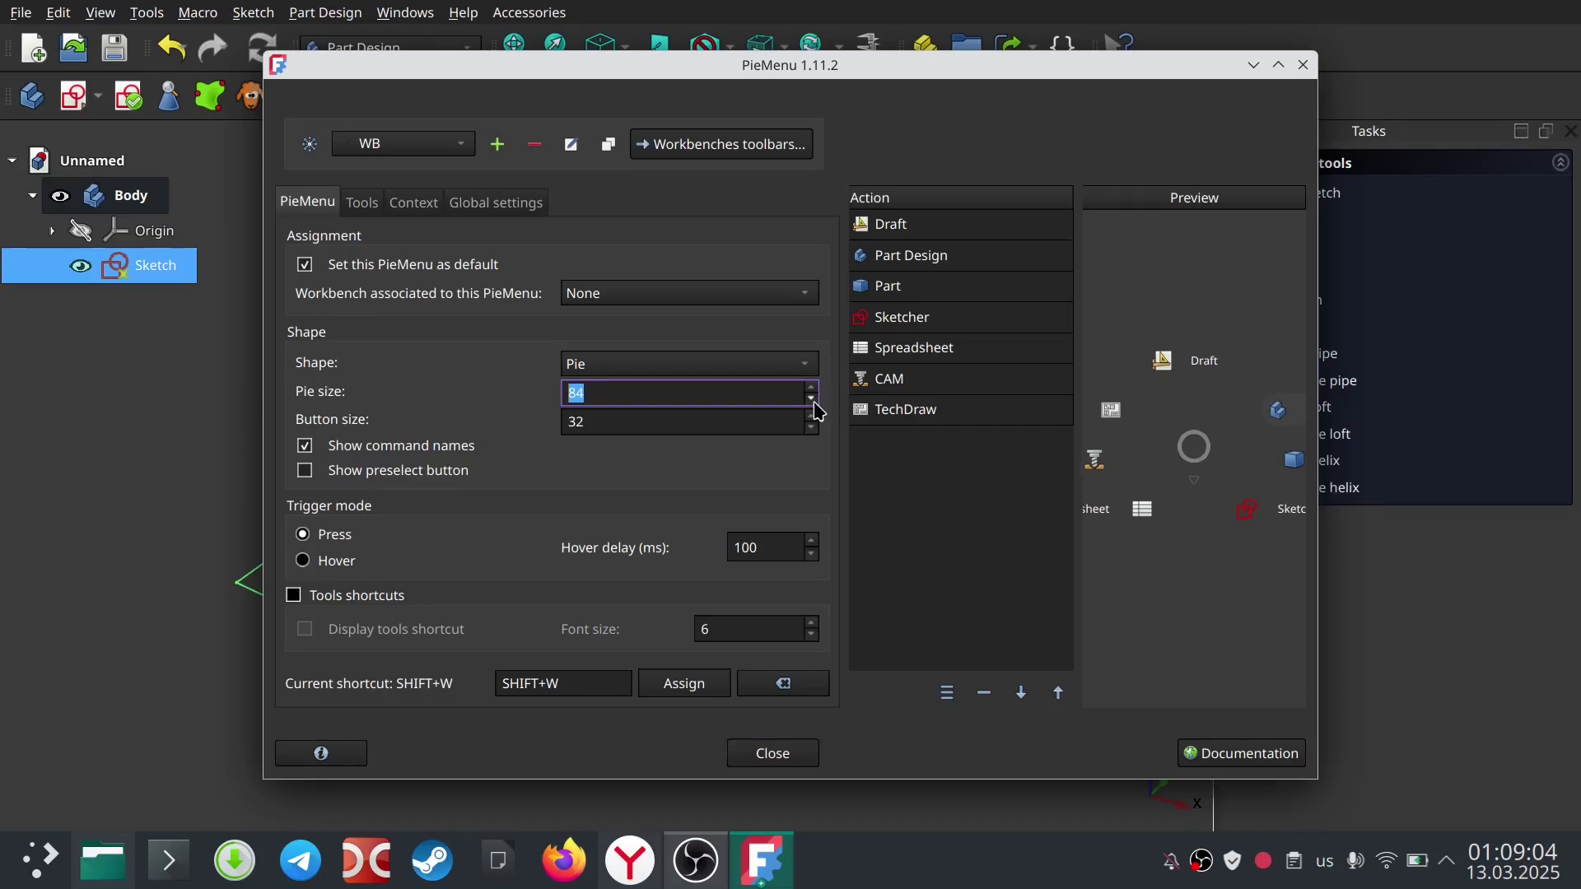
{"action": "scroll", "coordinate": [812, 403], "scroll_direction": "down", "scroll_amount": 2}
{"action": "scroll", "coordinate": [813, 404], "scroll_direction": "down", "scroll_amount": 2}
{"action": "scroll", "coordinate": [813, 403], "scroll_direction": "down", "scroll_amount": 1}
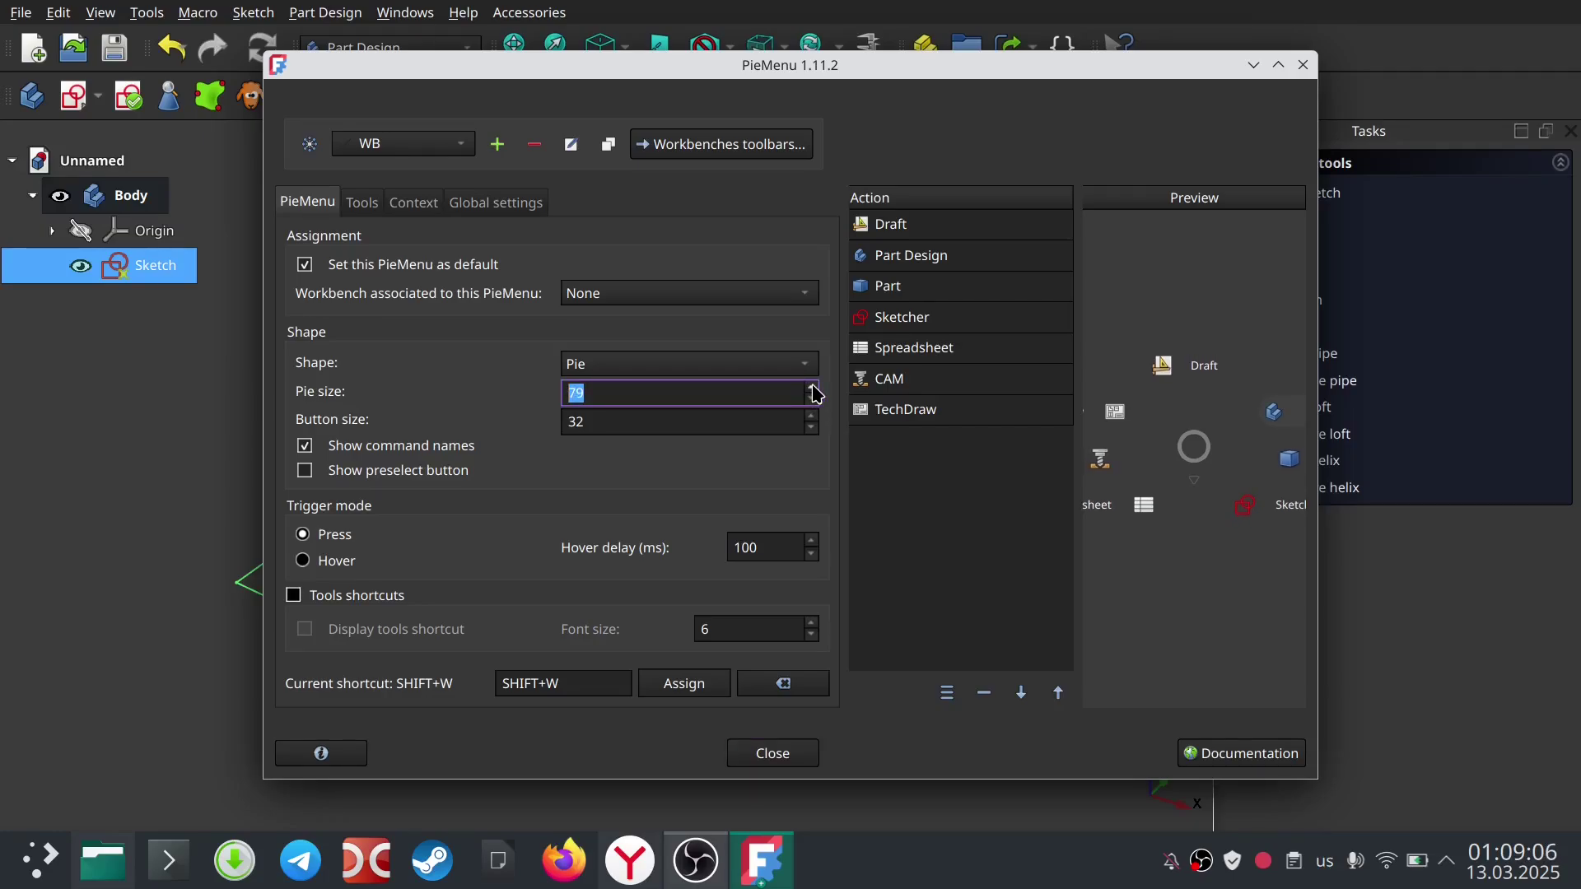
{"action": "left_click", "coordinate": [811, 387]}
{"action": "scroll", "coordinate": [811, 425], "scroll_direction": "up", "scroll_amount": 9}
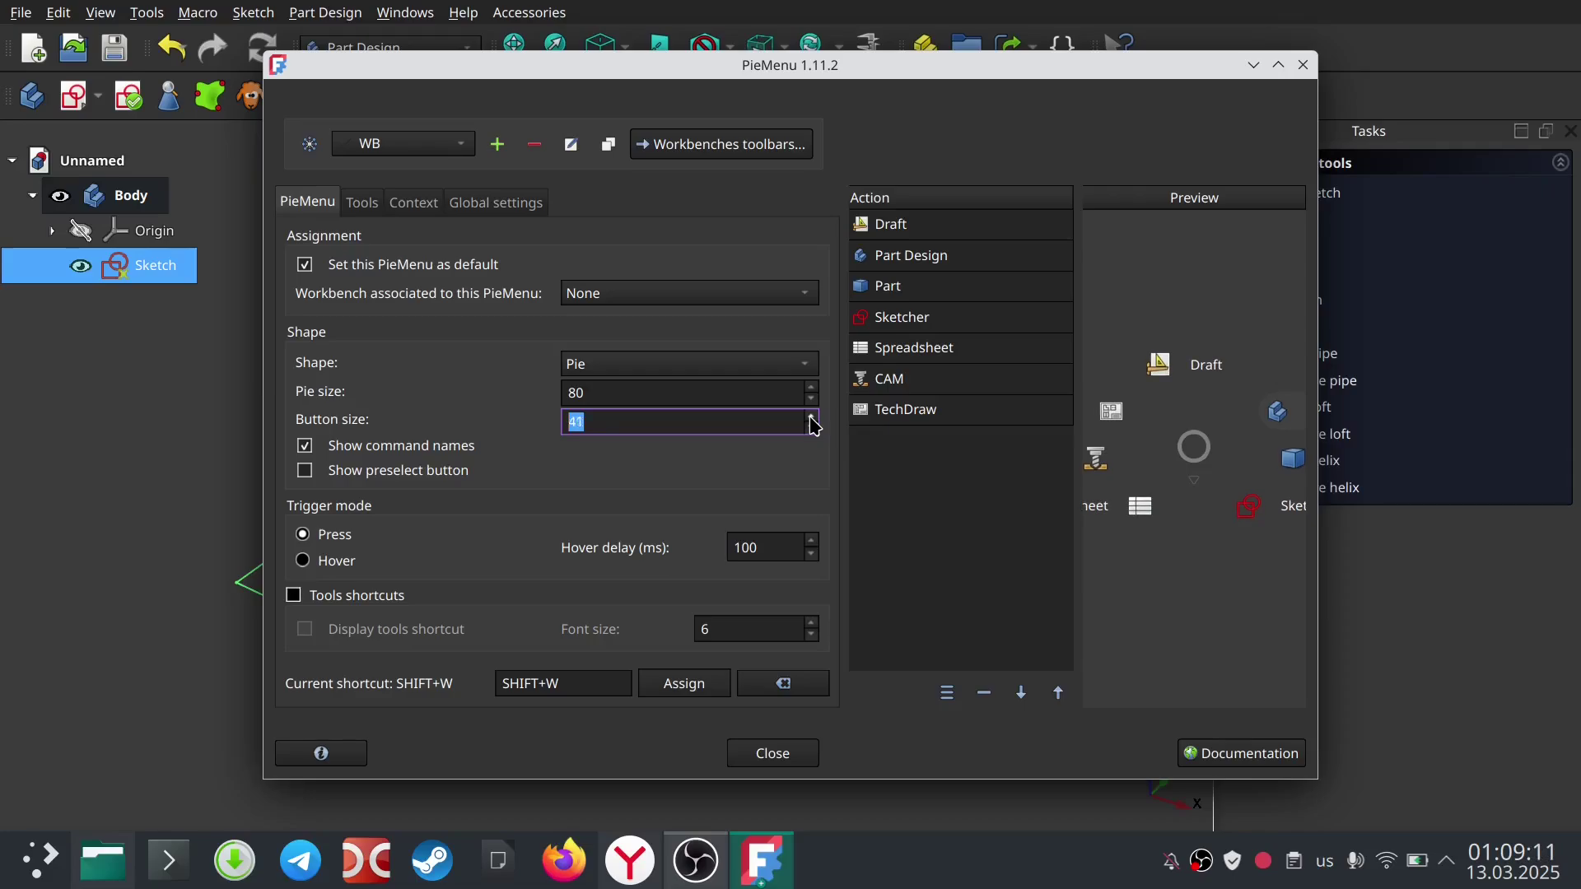
{"action": "left_click", "coordinate": [741, 363]}
{"action": "left_click", "coordinate": [741, 367]}
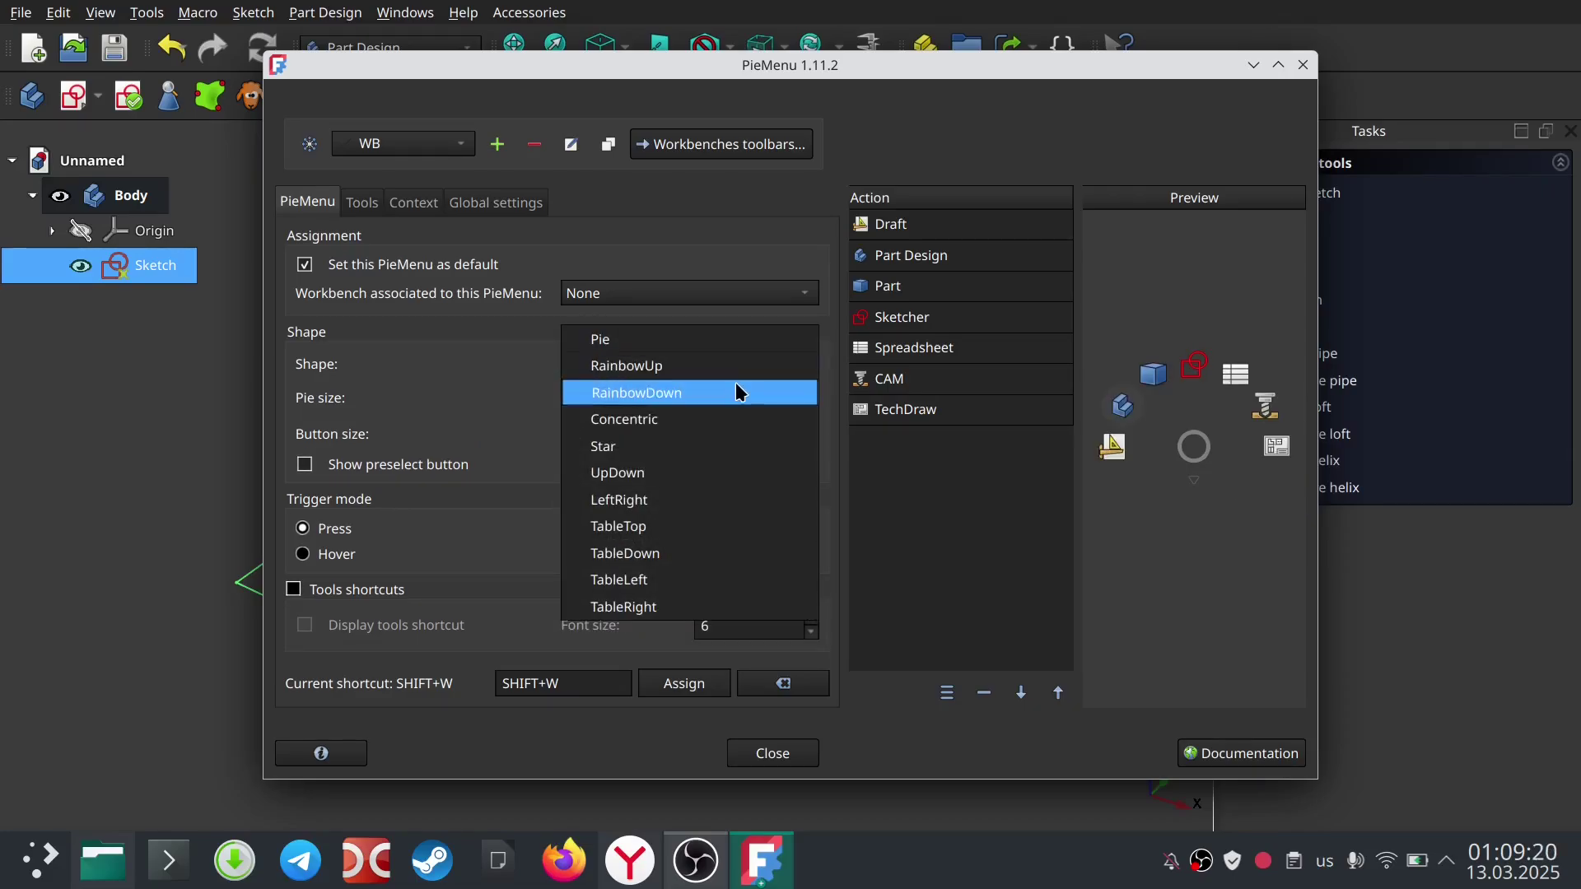
{"action": "left_click", "coordinate": [728, 388]}
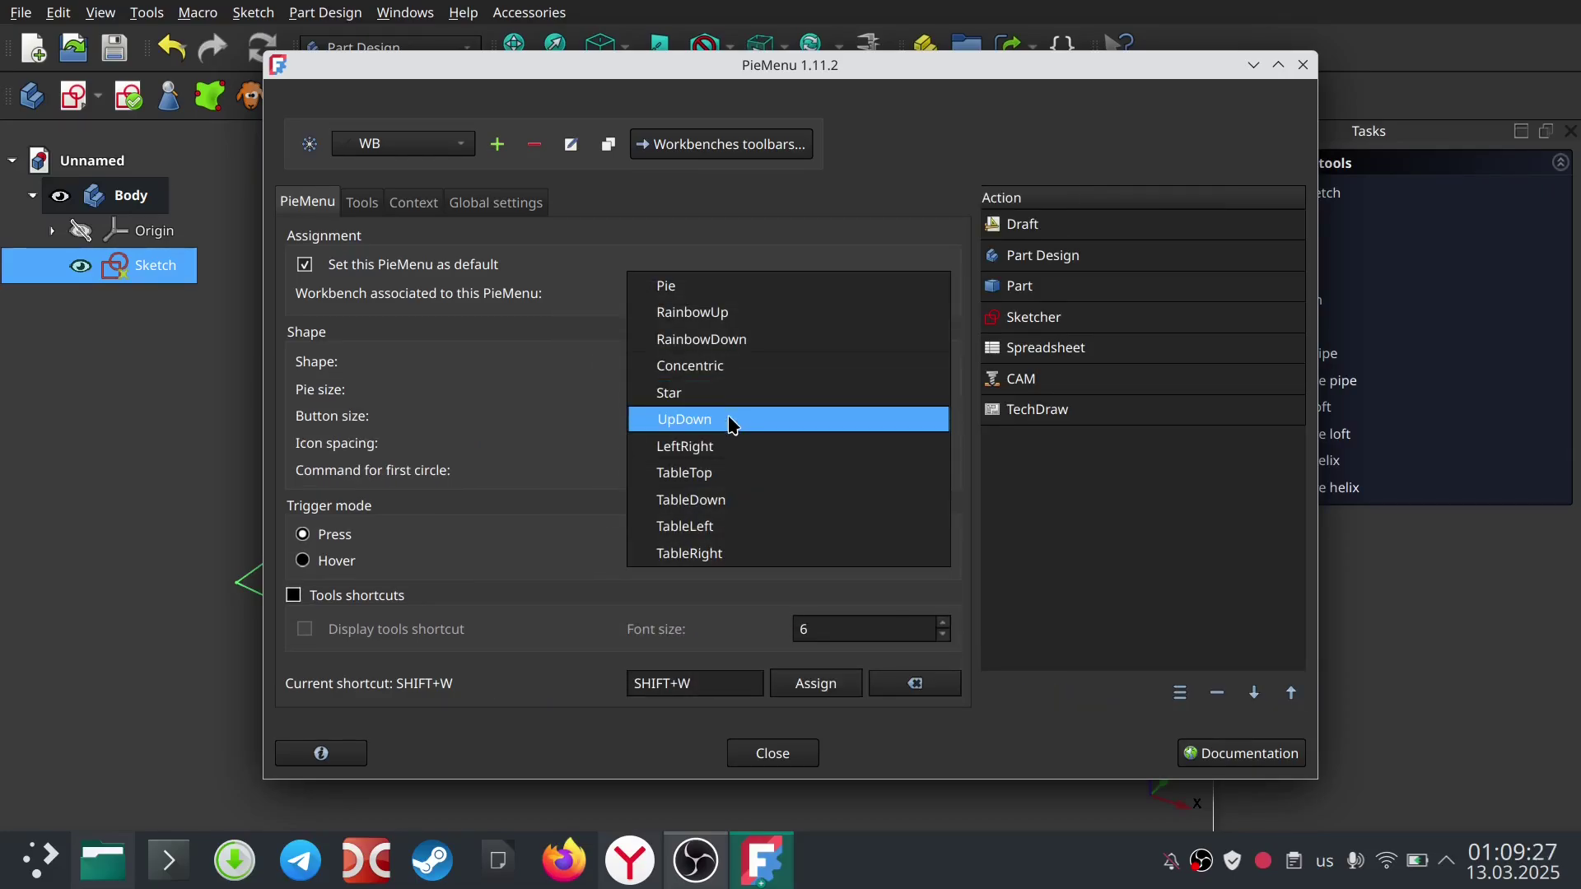
Step: Try the UpDown, LeftRight and TableLeft shapes, then return to the Pie shape
{"action": "left_click", "coordinate": [717, 415]}
{"action": "left_click", "coordinate": [710, 379]}
{"action": "left_click", "coordinate": [707, 388]}
{"action": "left_click", "coordinate": [708, 392]}
{"action": "left_click", "coordinate": [724, 372]}
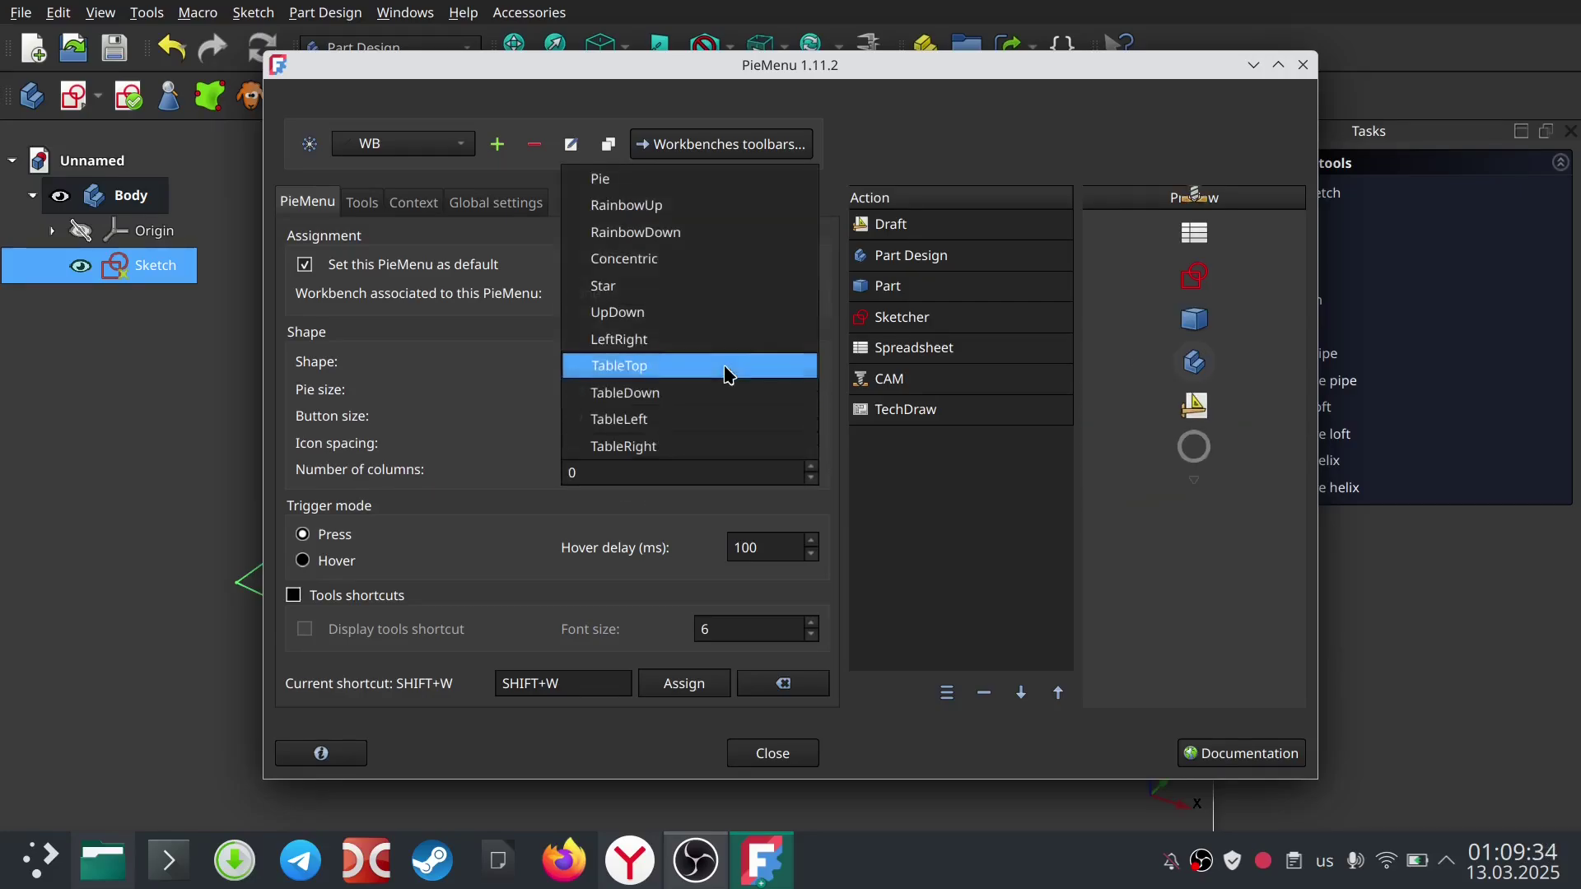
{"action": "left_click", "coordinate": [713, 371]}
{"action": "left_click", "coordinate": [707, 391]}
{"action": "left_click", "coordinate": [653, 119]}
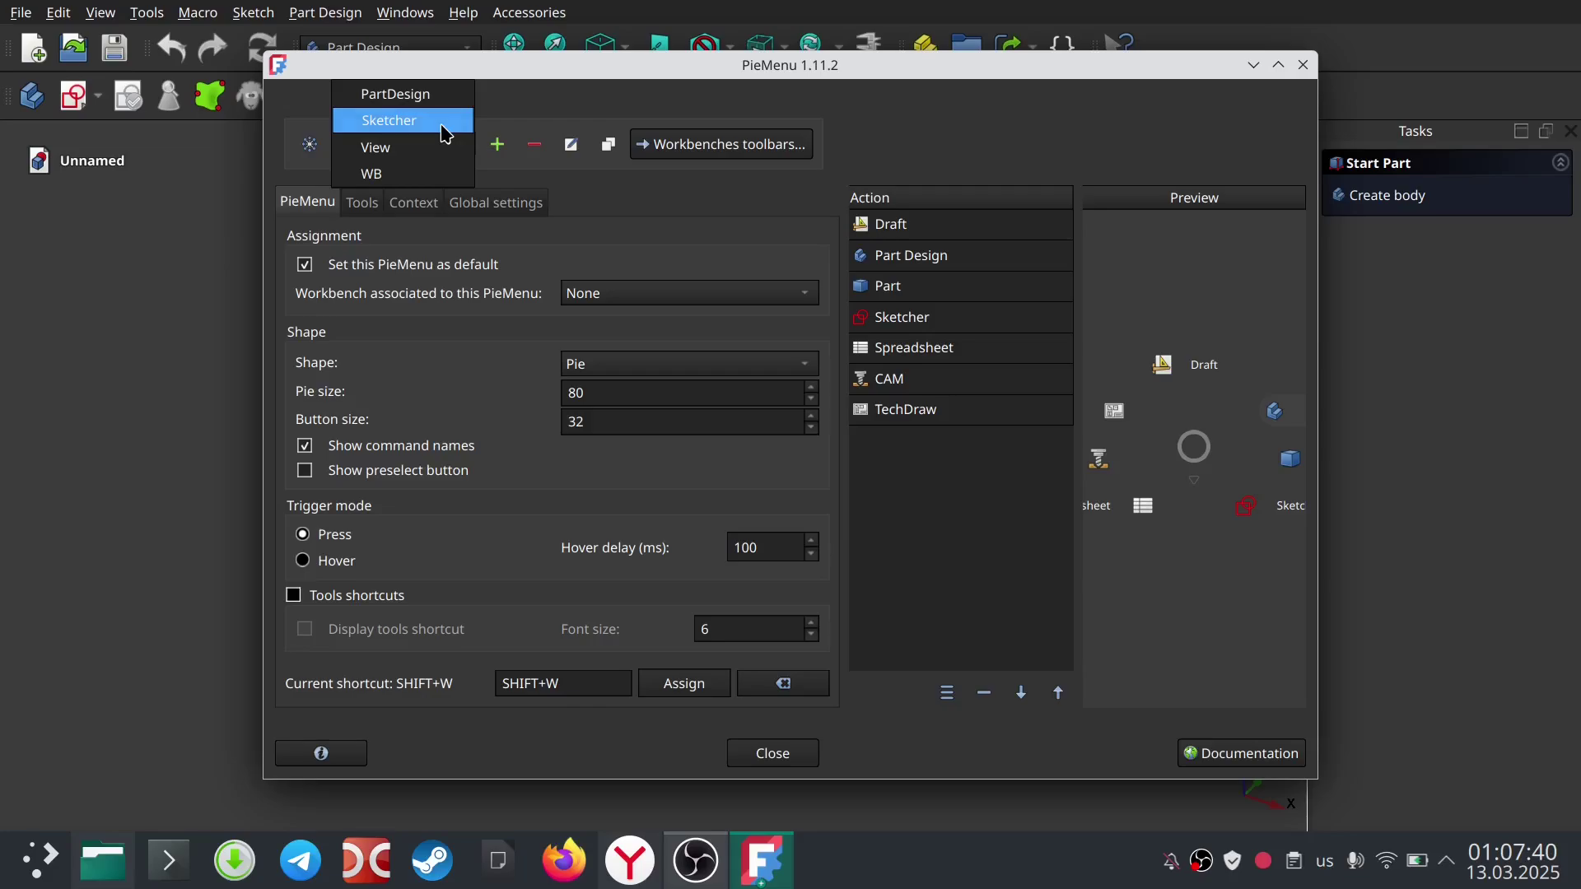
Step: Select the Sketcher pie menu and add the Dimension and Create circle by center tools
{"action": "left_click", "coordinate": [441, 132]}
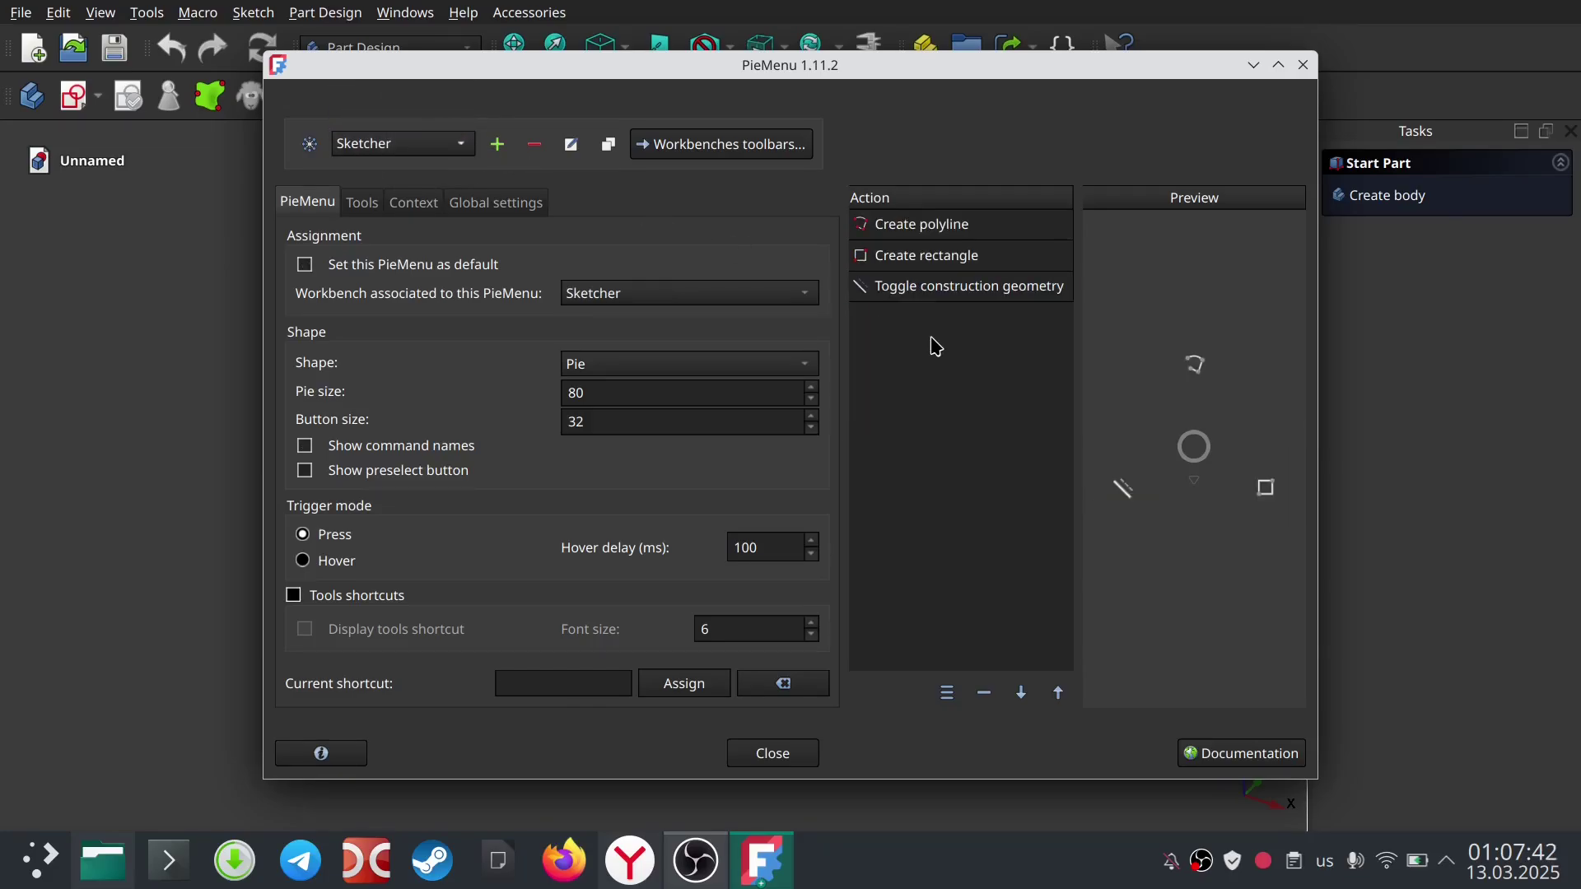
{"action": "left_click", "coordinate": [362, 202]}
{"action": "type", "text": "di"}
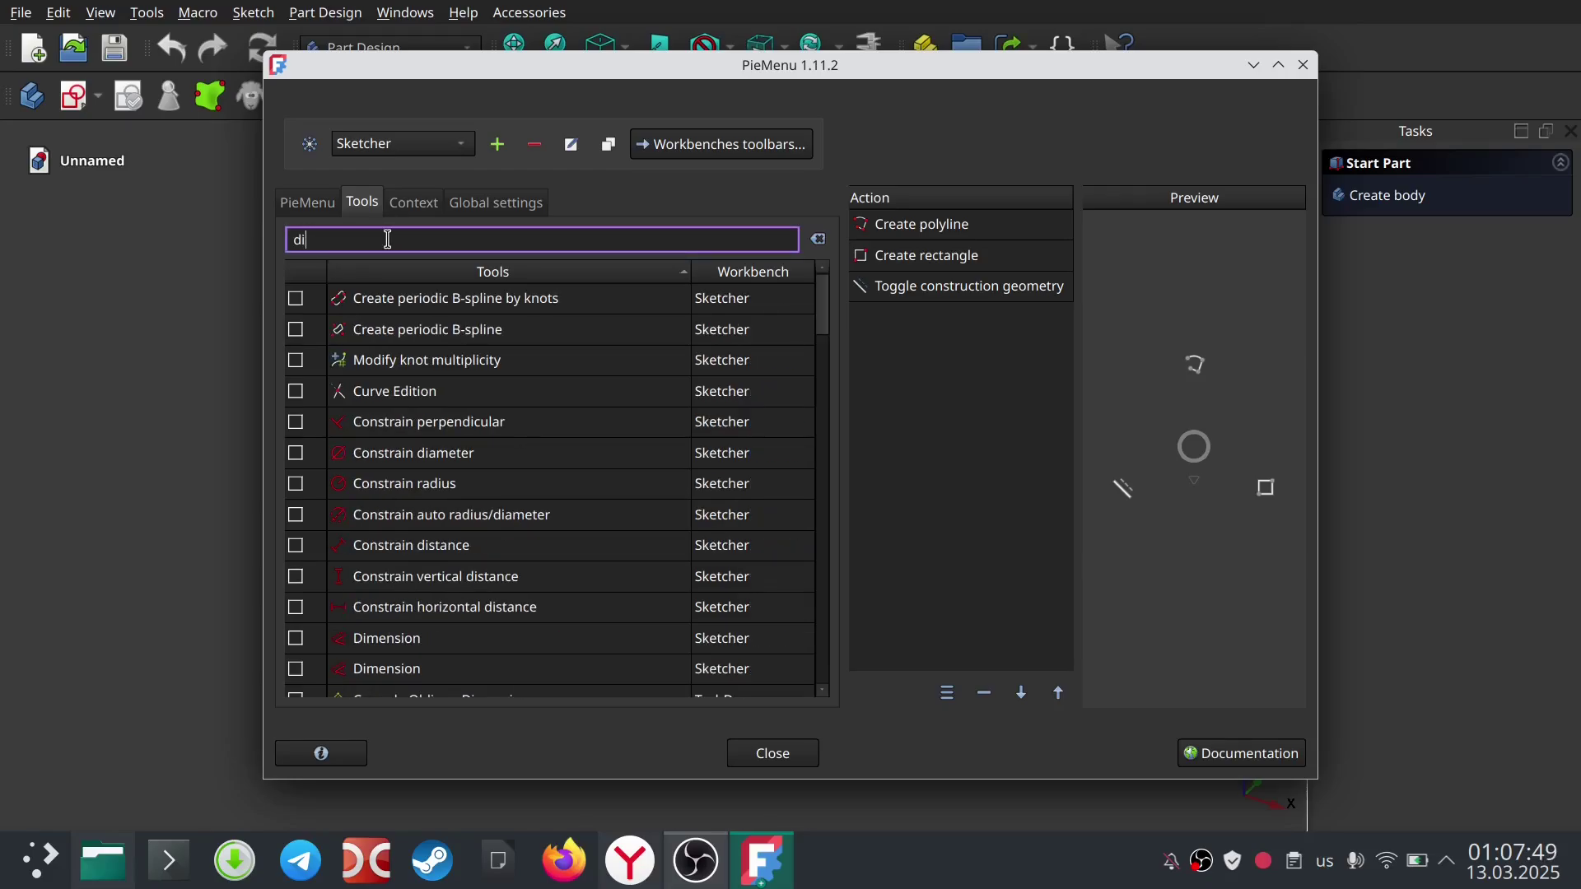
{"action": "type", "text": "m"}
{"action": "left_click", "coordinate": [296, 299]}
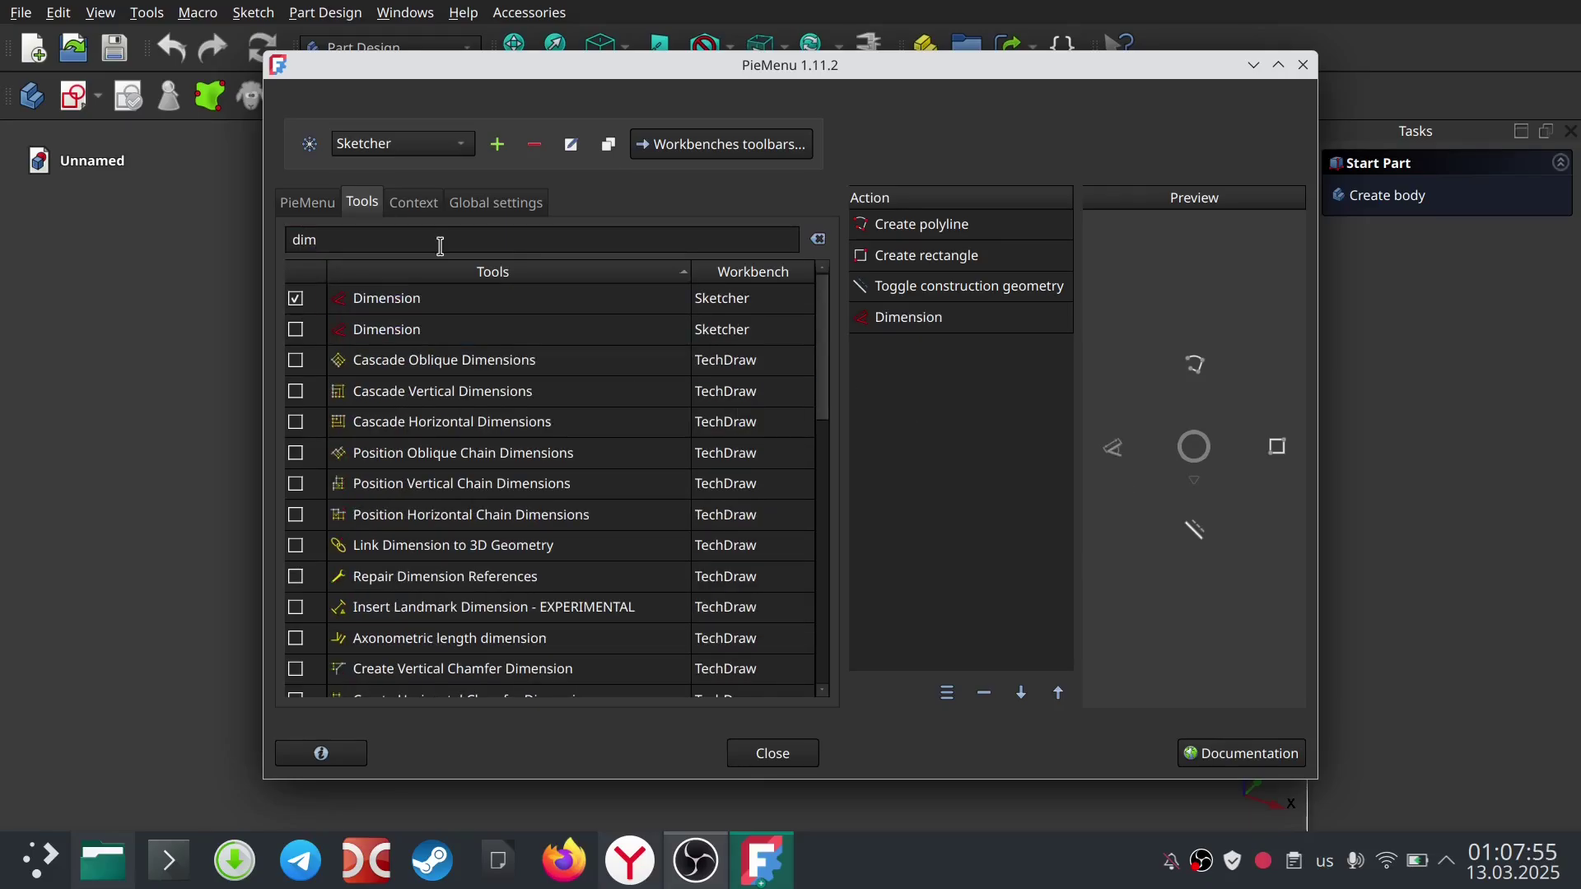
{"action": "double_click", "coordinate": [359, 247]}
{"action": "type", "text": "cir"}
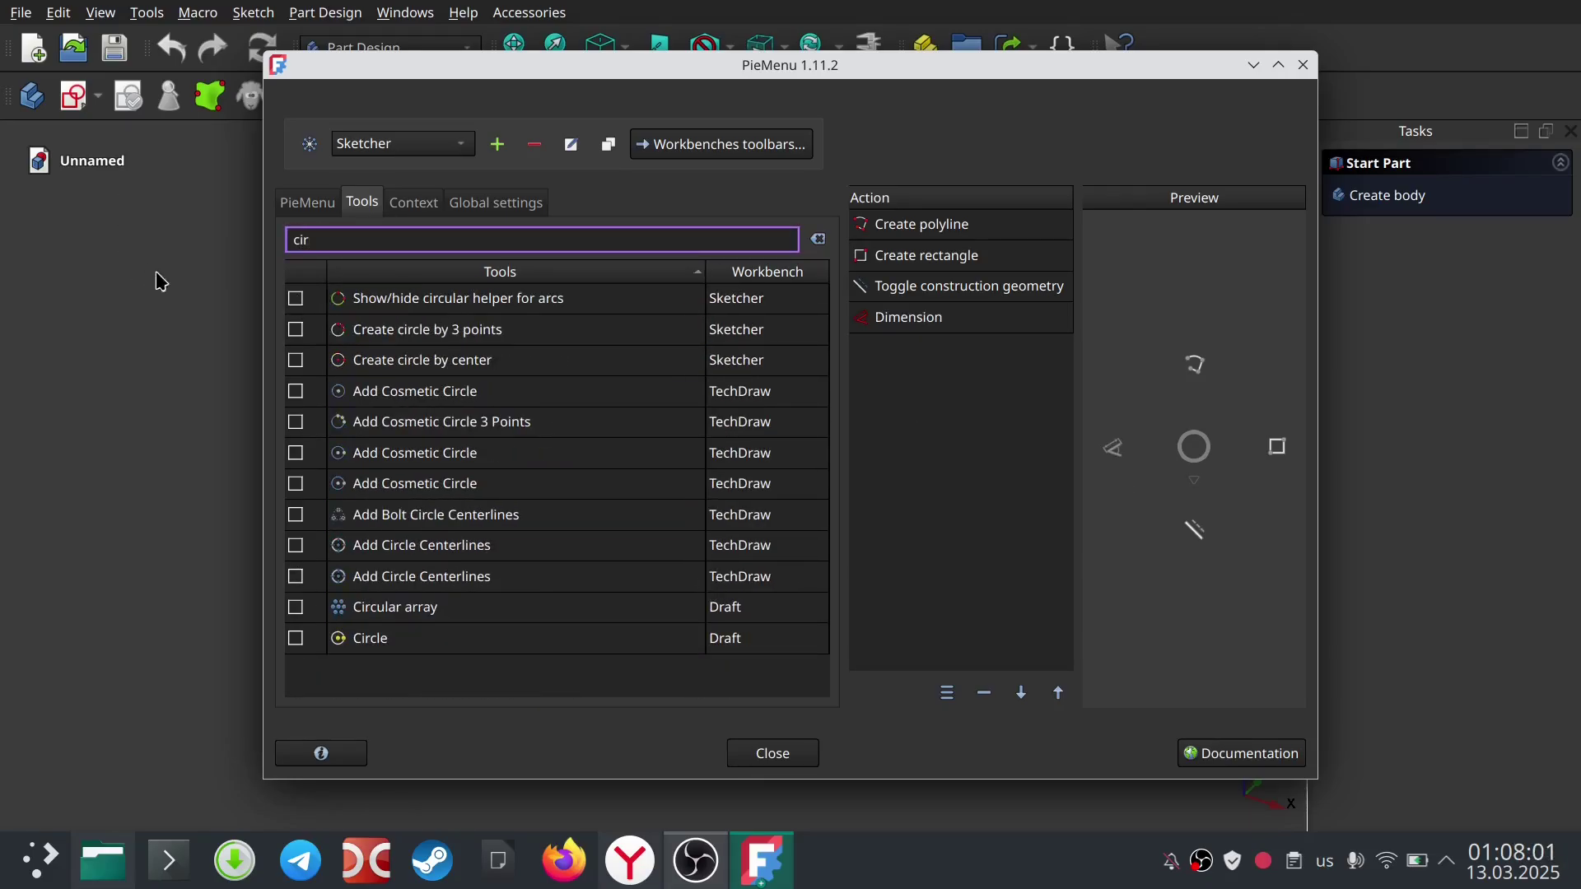
{"action": "left_click", "coordinate": [295, 360]}
{"action": "left_click", "coordinate": [308, 204]}
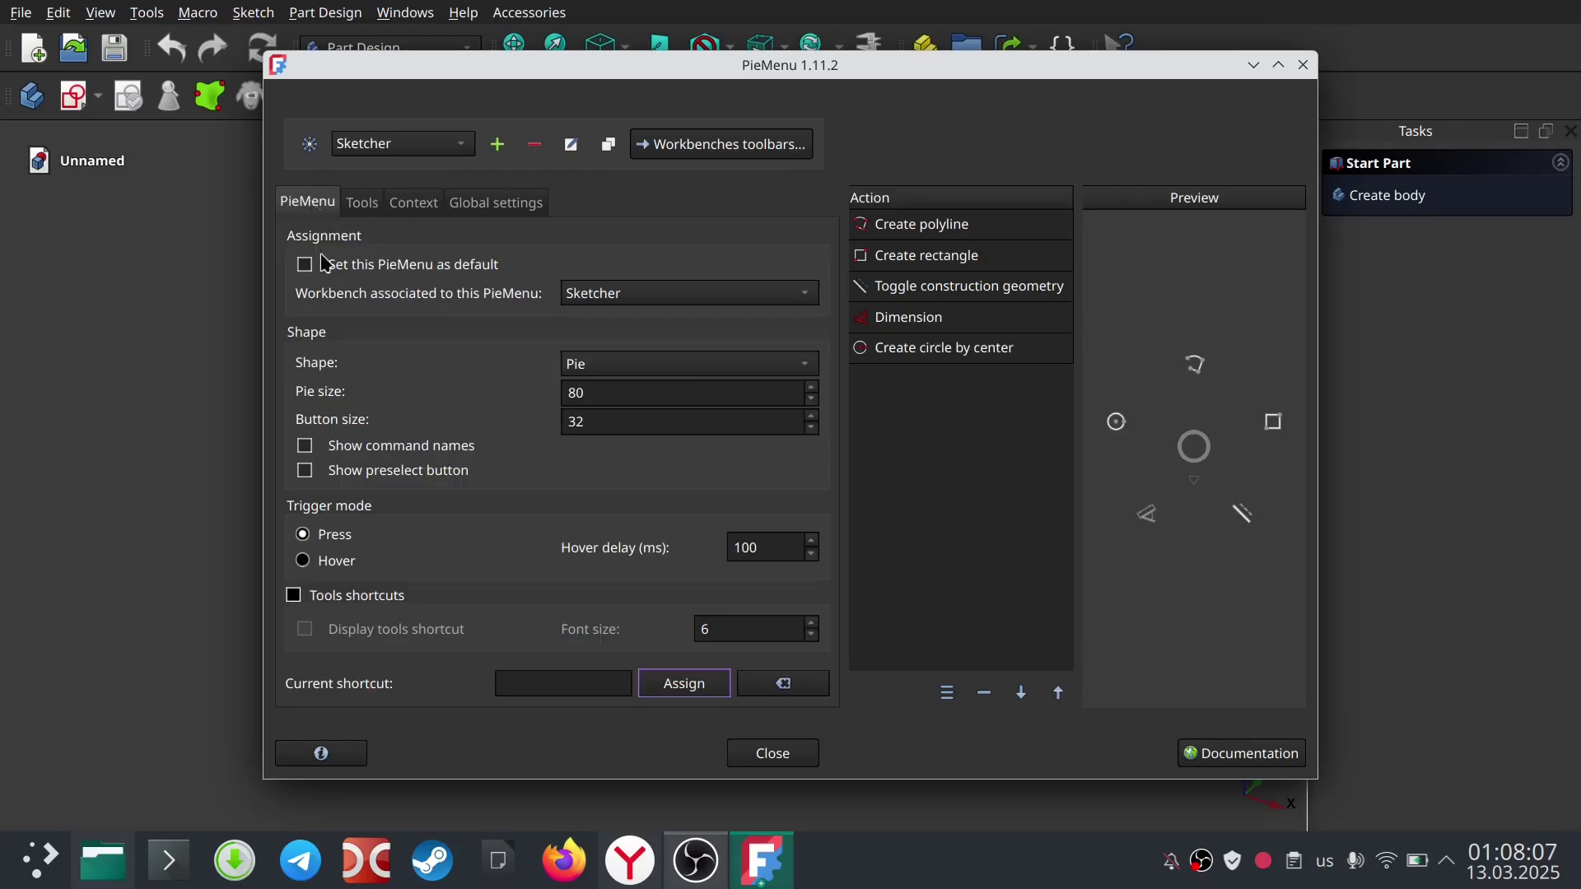
Step: Assign Shift+S as the Sketcher pie shortcut and close the settings
{"action": "left_click", "coordinate": [577, 683]}
{"action": "key", "text": "shift+s"}
{"action": "type", "text": "SHIFT+S"}
{"action": "left_click", "coordinate": [683, 683]}
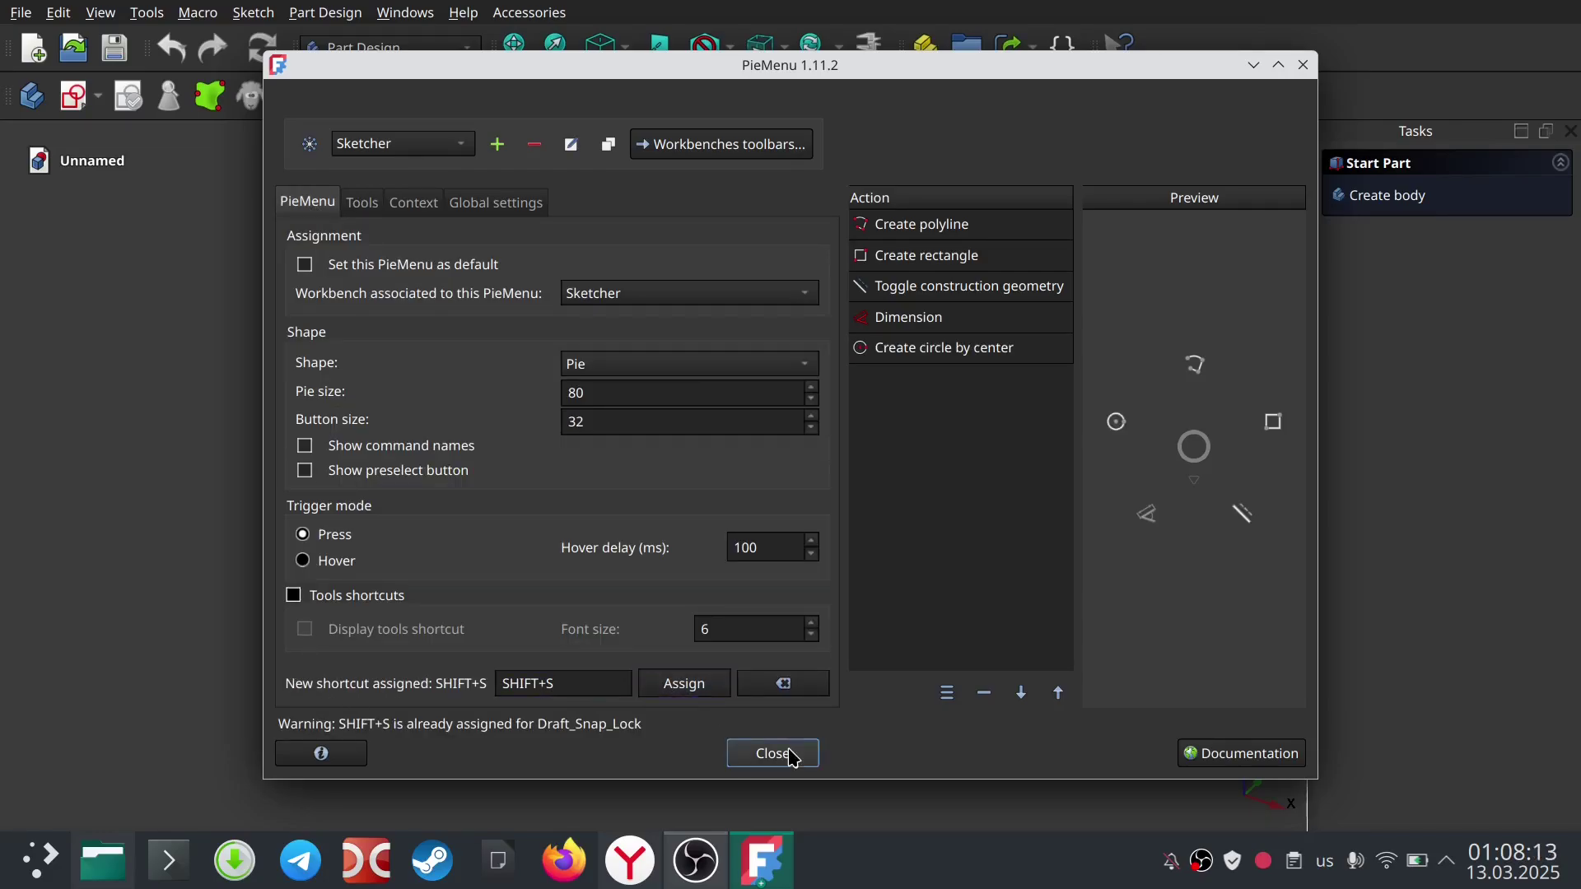